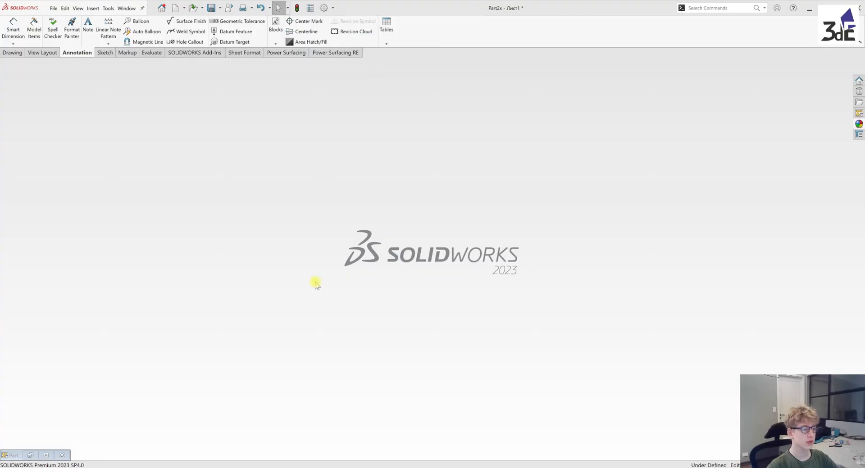
Create a new part and start a sketch on the top plane (Сверху)
left_click(160, 7)
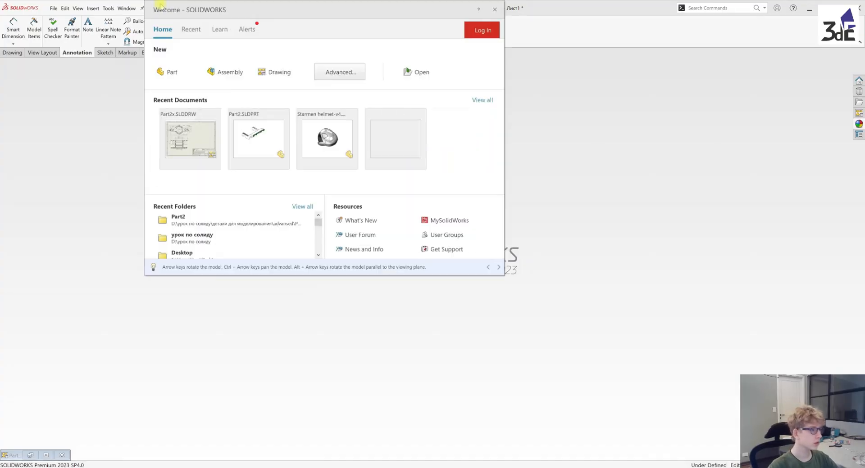
left_click(167, 71)
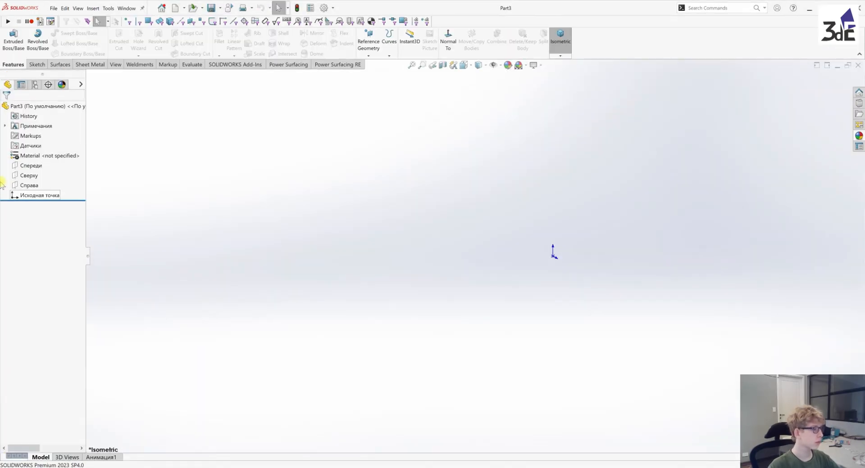
left_click(27, 176)
left_click(27, 168)
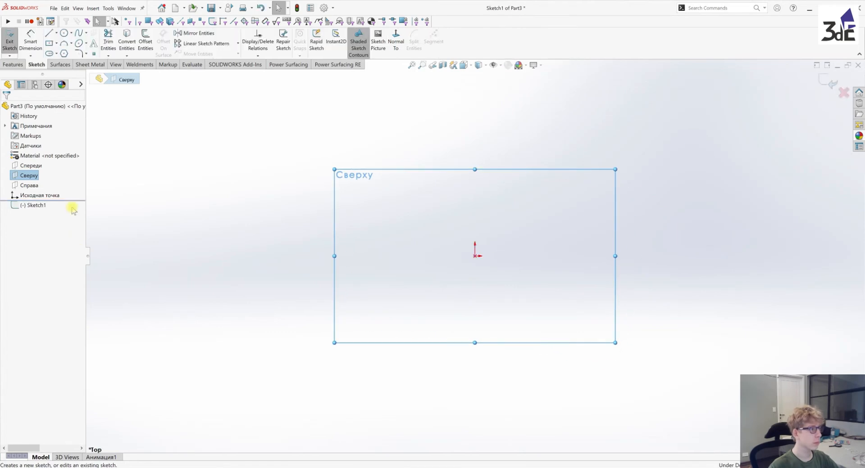
Sketch a center rectangle about 105 mm high, centred on the origin
left_click(474, 256)
left_click(609, 167)
right_click(647, 191)
left_click(654, 195)
Dimension the rectangle's vertical side to 200 mm
right_click_drag(704, 302, 706, 251)
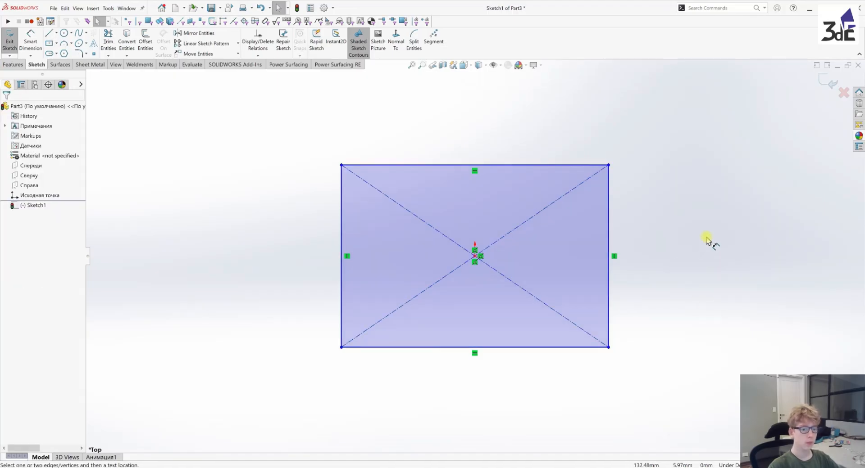
left_click(607, 231)
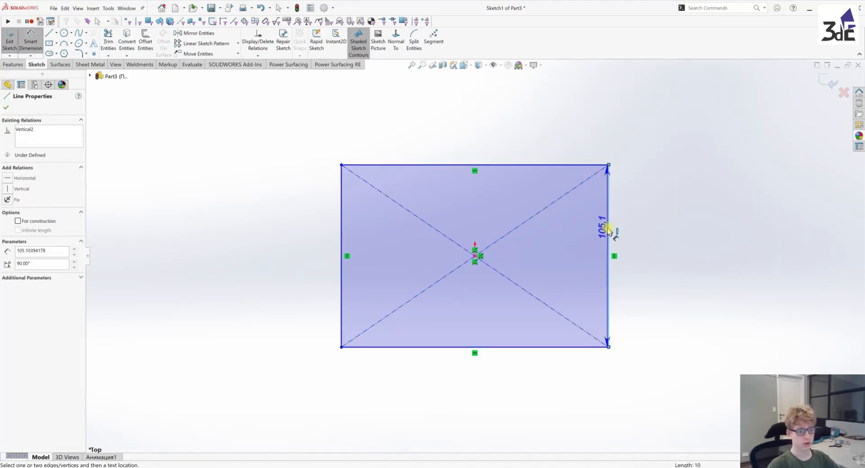
left_click(665, 239)
type("200")
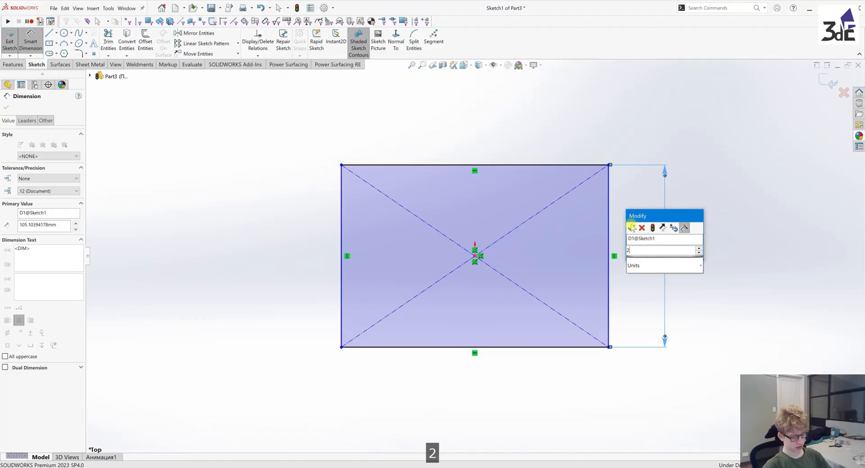
key("Return")
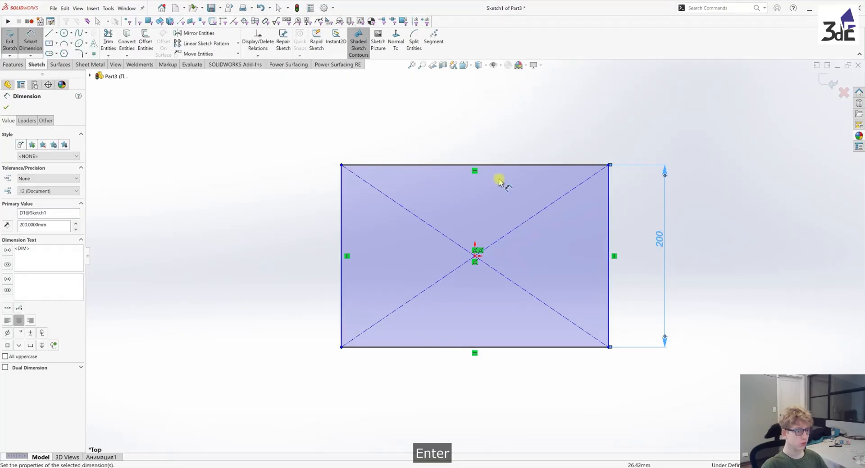
Dimension the rectangle's horizontal side to 150 mm and leave the dimension command
left_click(508, 165)
left_click(466, 126)
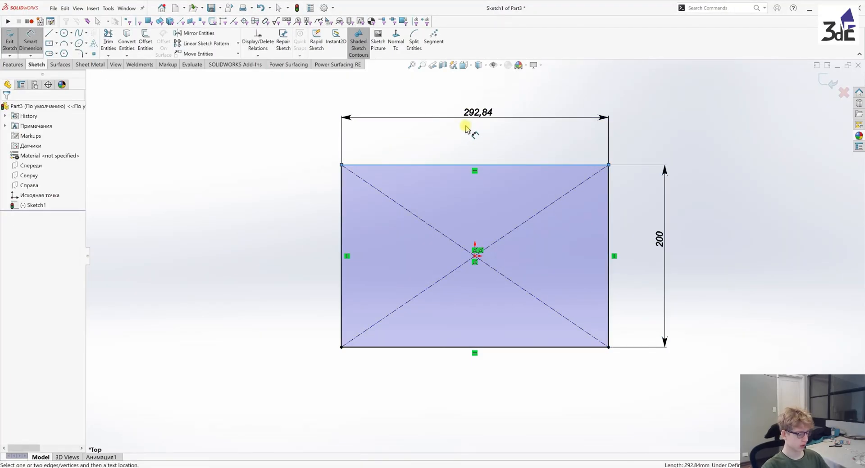
type("150")
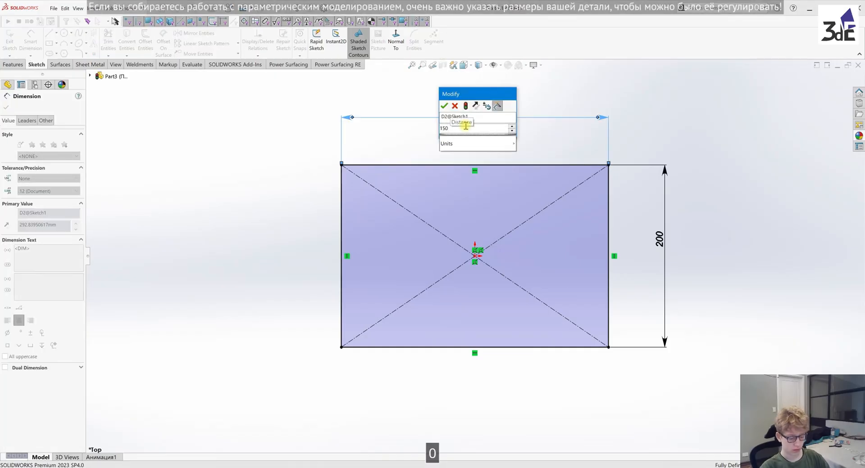
key("Return")
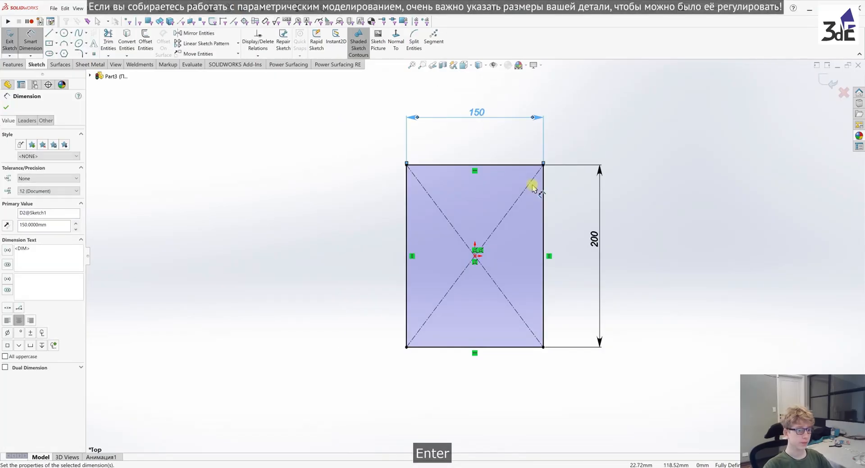
right_click(651, 227)
left_click(704, 253)
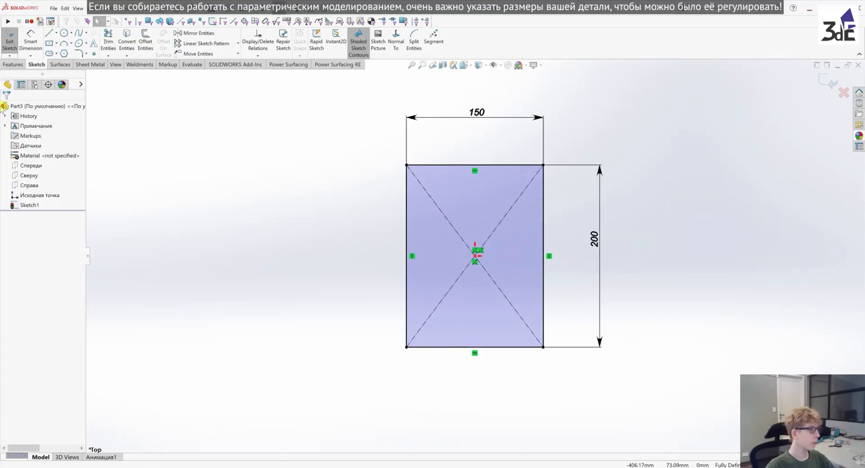
Extrude the rectangle as a blind boss to a depth of 50 mm
left_click(12, 64)
left_click(6, 43)
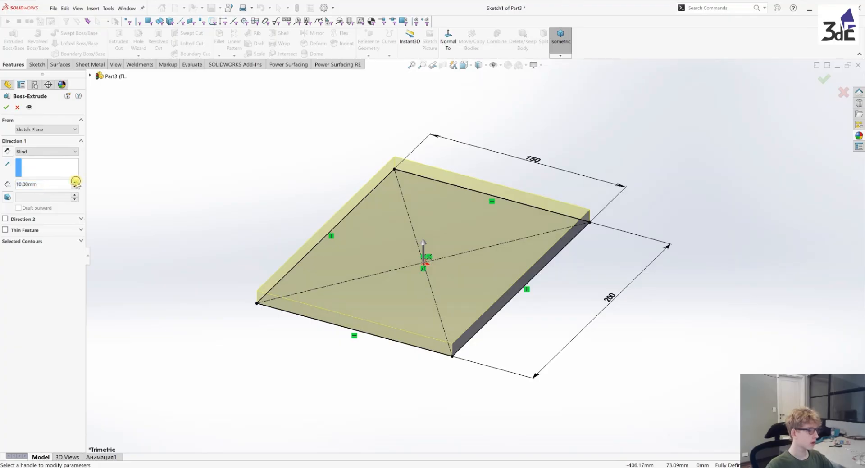
left_click(75, 182)
left_click(75, 182)
left_click(76, 182)
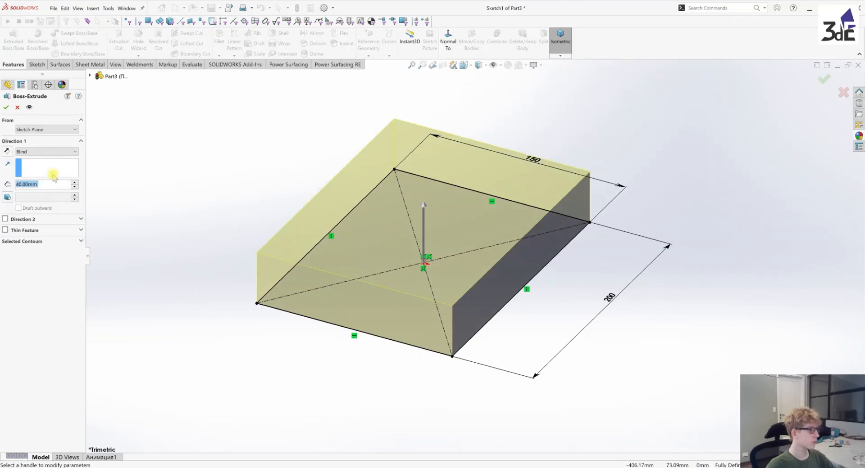
left_click(75, 182)
left_click(6, 107)
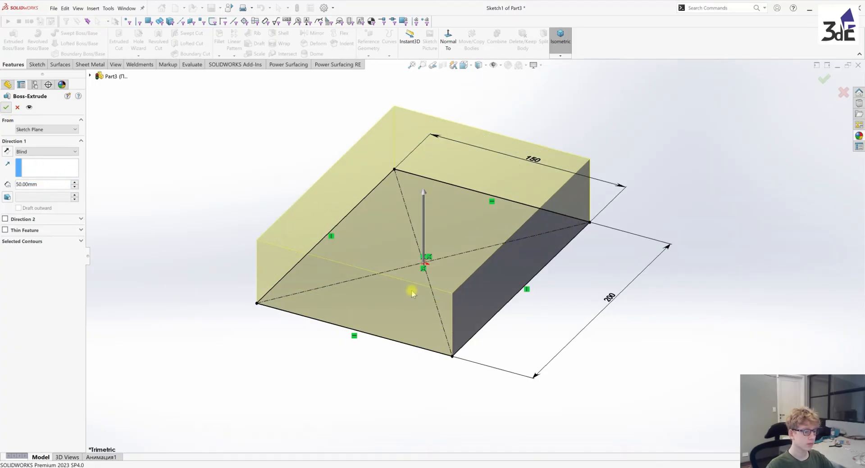
Start a sketch on the block's upper face and draw a circle of about 49 mm radius centred on the origin
middle_click_drag(426, 291, 457, 224)
left_click(450, 225)
left_click(482, 209)
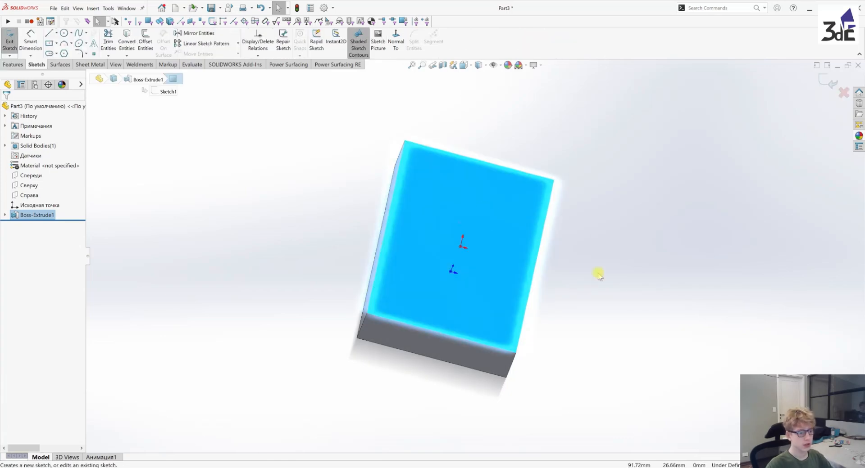
key("ctrl+8")
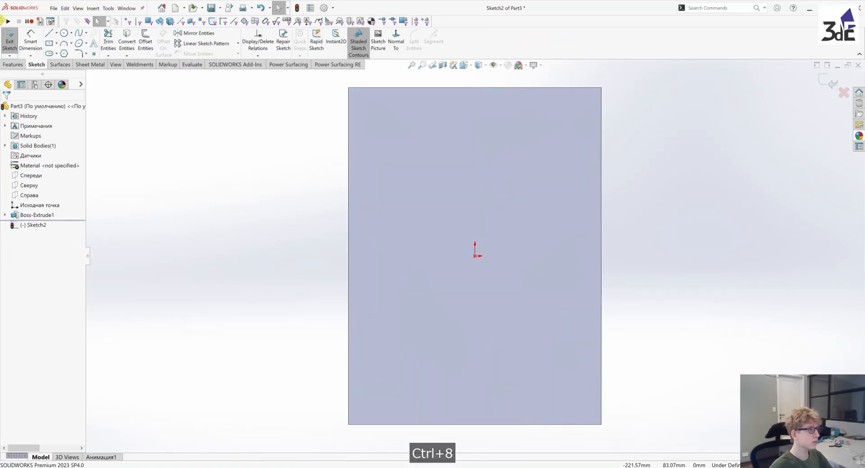
left_click(64, 33)
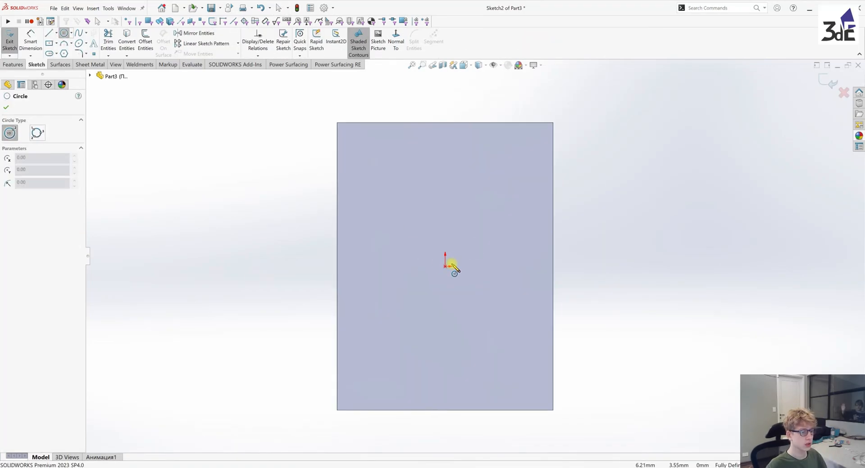
left_click(445, 266)
left_click(477, 204)
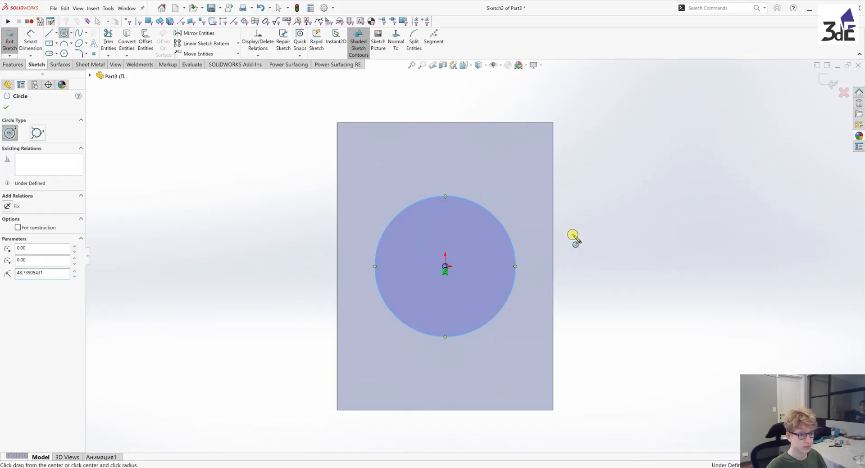
key("Escape")
Dimension the circle's diameter to 80 mm
key("d")
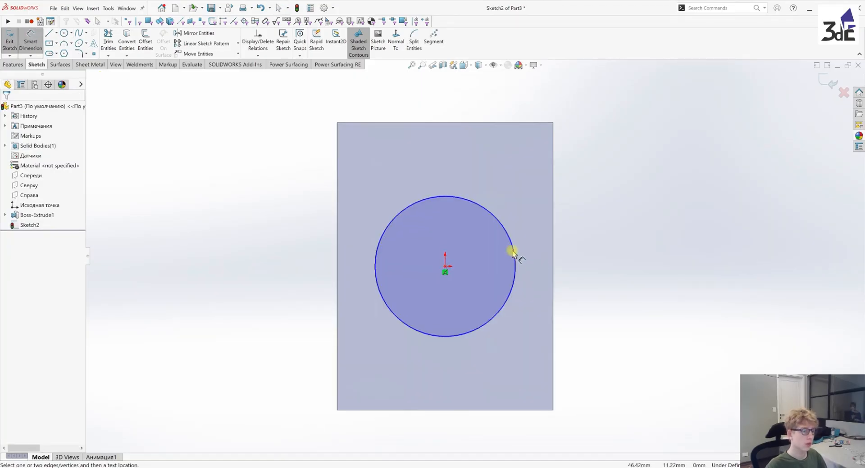
left_click(507, 233)
left_click(601, 180)
type("80")
key("Return")
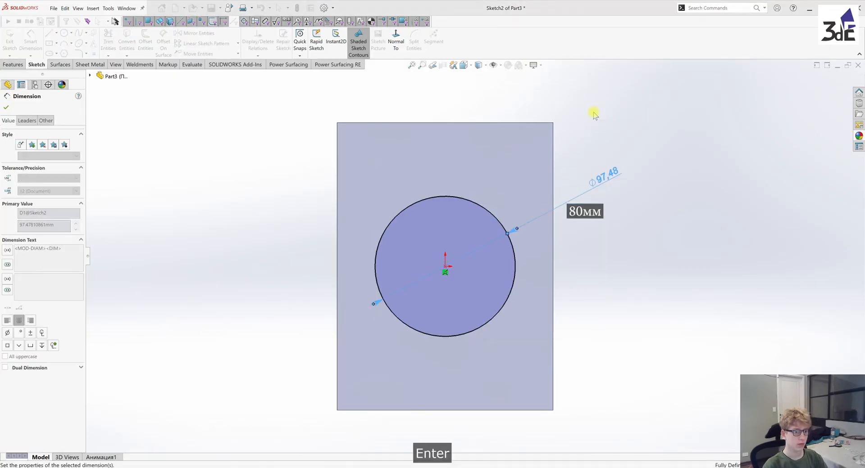
mouse_move(517, 312)
middle_mouse_down()
mouse_move(517, 199)
mouse_move(646, 260)
middle_mouse_up()
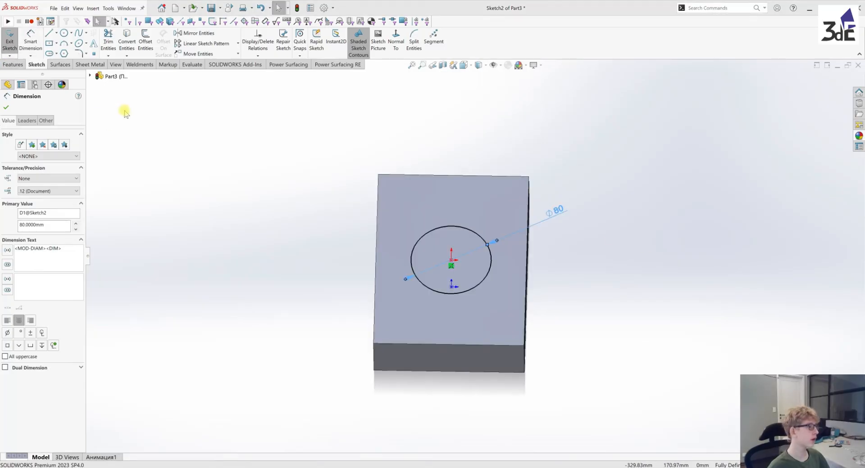
left_click(122, 112)
Extrude the circle upward from the block as an 80 mm blind boss merged with the body
left_click(8, 66)
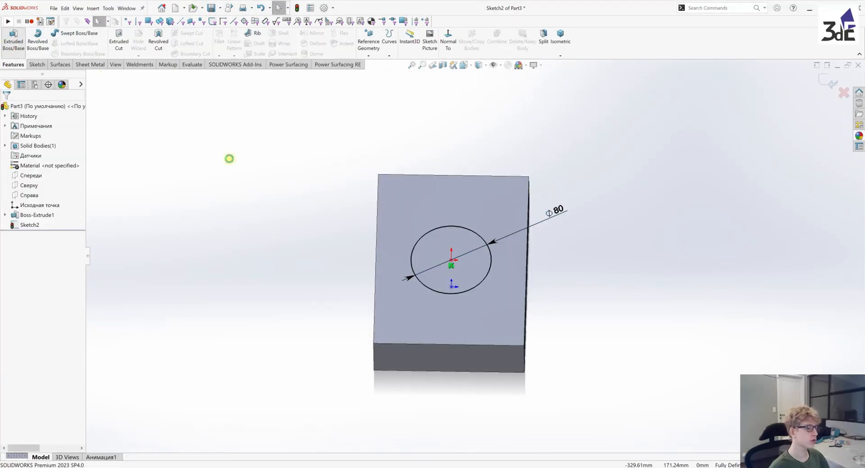
middle_click_drag(484, 314, 489, 196)
scroll(488, 196, "up", 2)
left_click(75, 182)
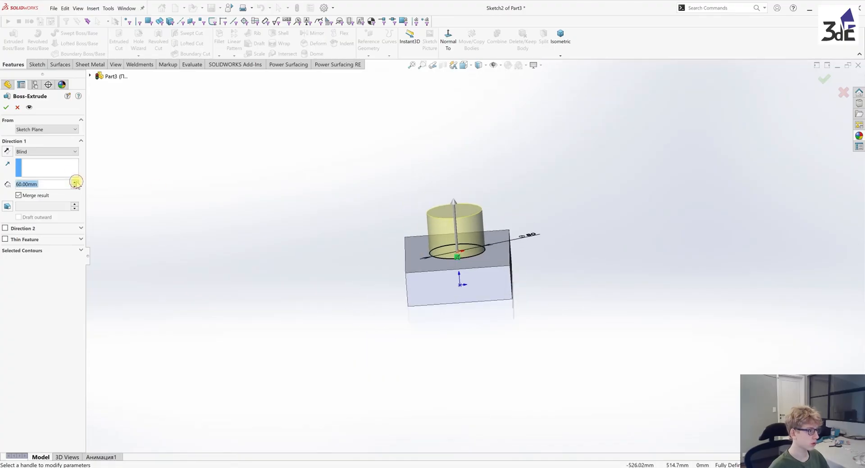
left_click(75, 183)
left_click(75, 182)
middle_click_drag(443, 252, 364, 232)
scroll(364, 232, "down", 2)
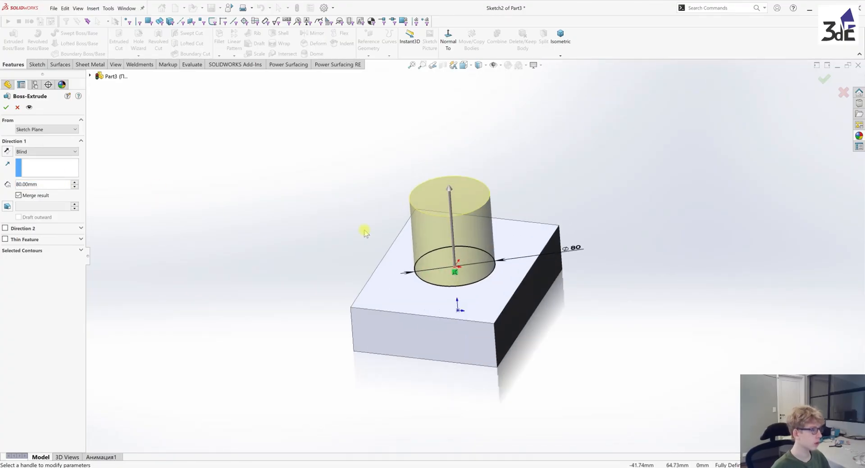
left_click(8, 108)
middle_click_drag(295, 247, 616, 349)
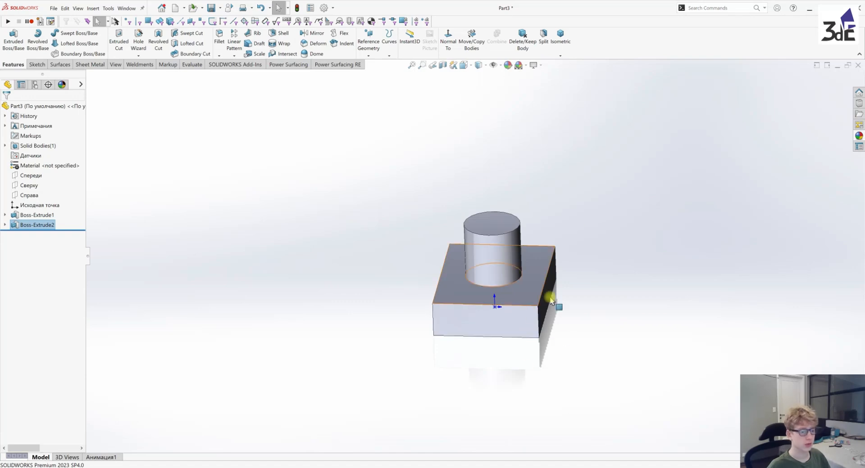
middle_click_drag(562, 324, 520, 347)
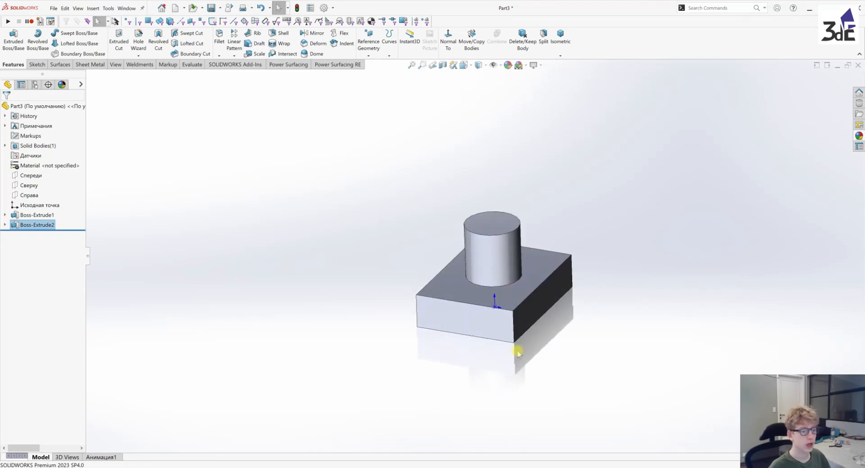
middle_click_drag(614, 355, 648, 321)
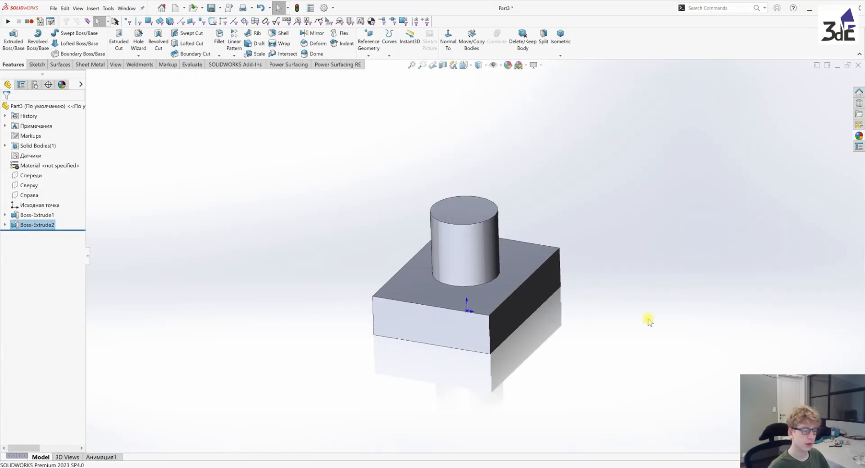
middle_click_drag(585, 331, 670, 369)
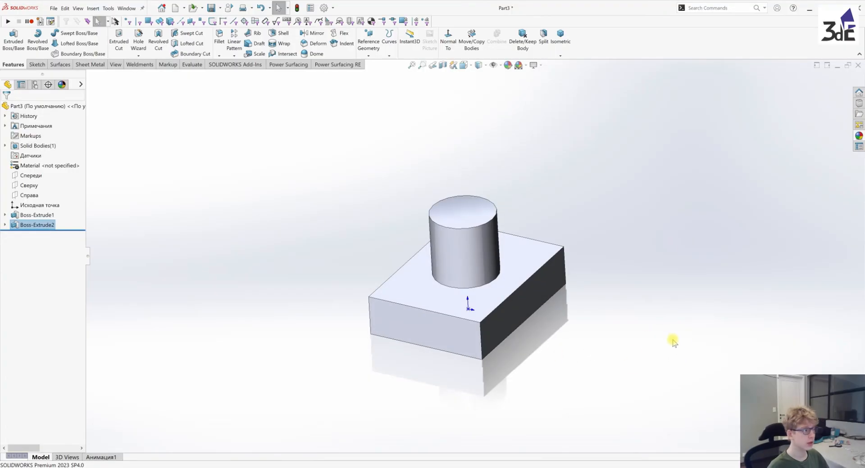
Show the model's feature dimensions and move the cylinder's diameter dimension to the opposite side of the cylinder
right_click(35, 126)
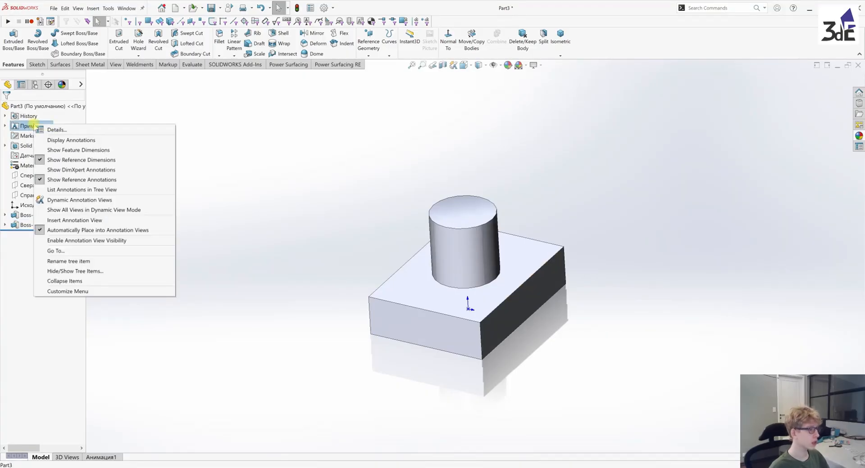
left_click(81, 151)
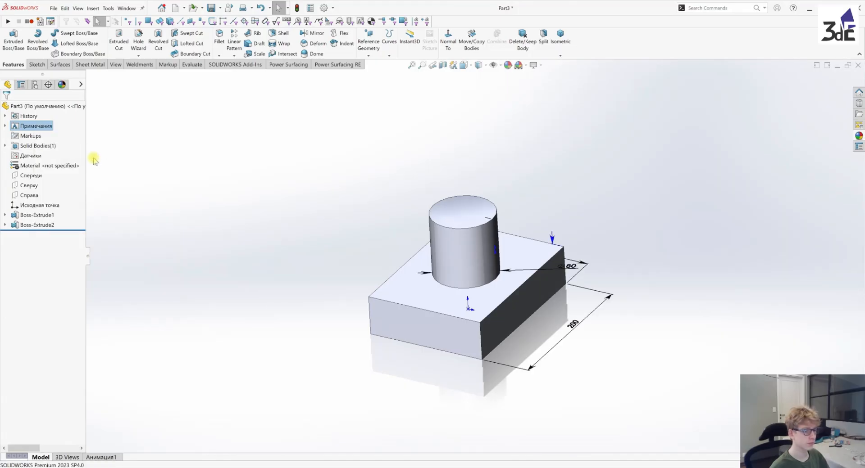
middle_click_drag(534, 271, 525, 290)
left_click_drag(568, 265, 411, 293)
middle_click_drag(444, 264, 434, 302)
left_click(599, 256)
Reposition the height dimensions of the cylinder and the block so they sit legibly beside their features
left_click_drag(476, 249, 503, 237)
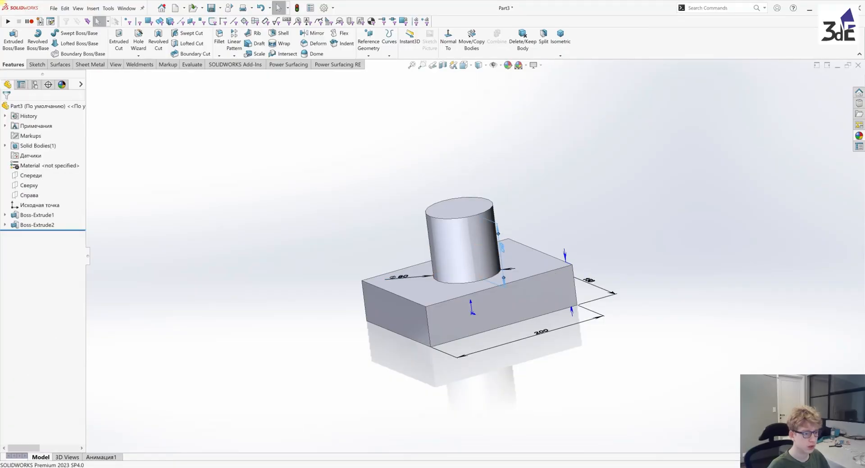
middle_click_drag(506, 280, 539, 295)
left_click_drag(522, 246, 517, 252)
left_click(673, 259)
middle_click_drag(558, 247, 503, 298)
left_click_drag(524, 294, 506, 321)
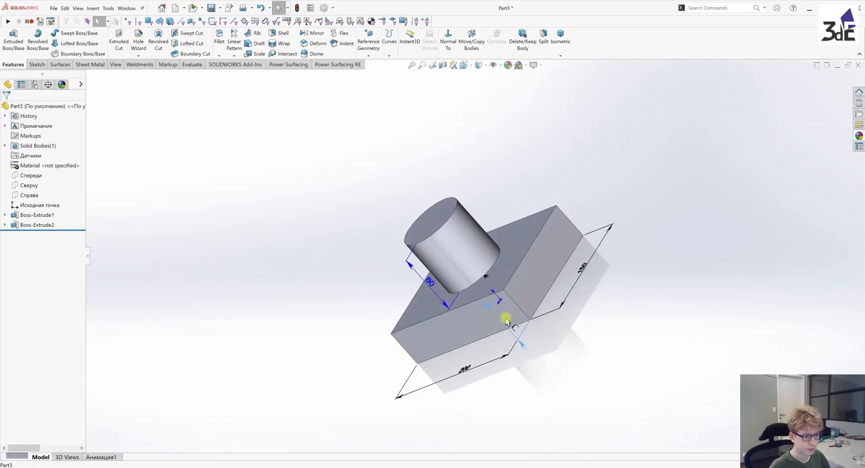
middle_click_drag(514, 327, 549, 363)
left_click(607, 347)
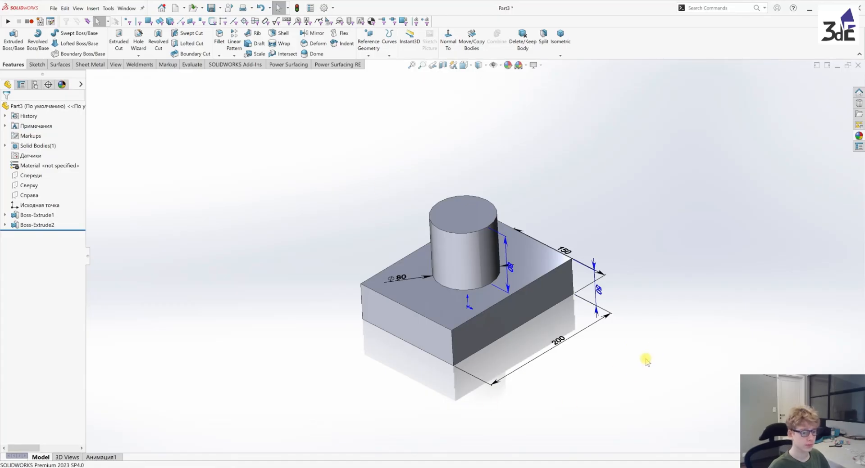
Turn on the display of dimension names for the model's dimensions
left_click(500, 66)
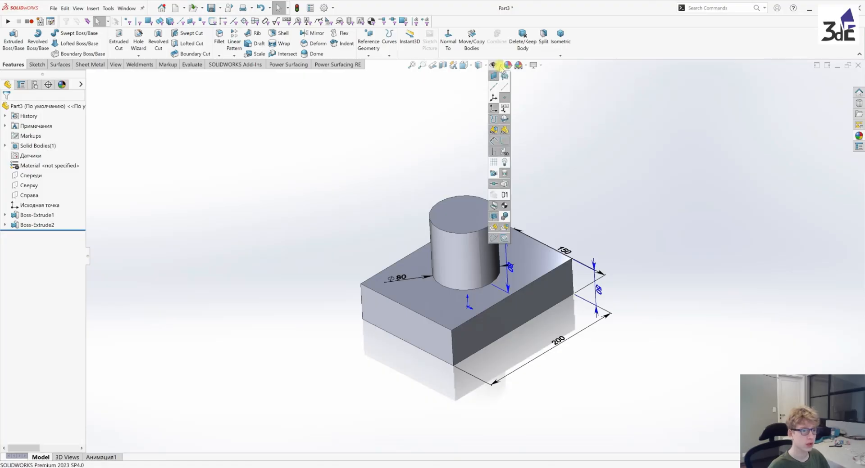
left_click(505, 195)
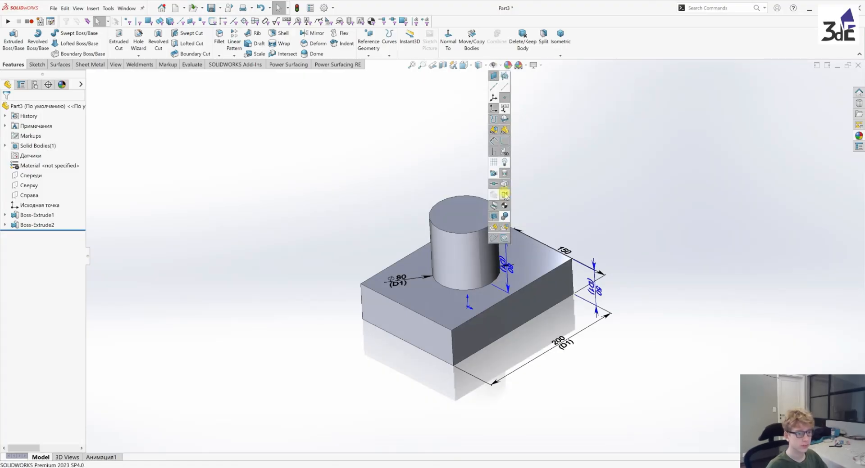
Rename the block's 200 mm length dimension to "Длина основания"
left_click(604, 171)
mouse_move(585, 174)
middle_mouse_down()
mouse_move(588, 167)
mouse_move(600, 195)
mouse_move(592, 183)
middle_mouse_up()
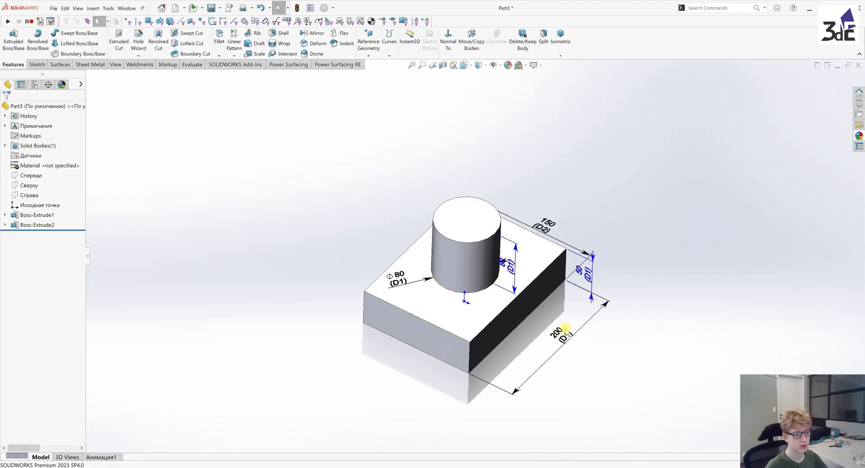
mouse_move(521, 345)
middle_mouse_down()
mouse_move(509, 218)
mouse_move(558, 241)
mouse_move(540, 293)
mouse_move(474, 269)
middle_mouse_up()
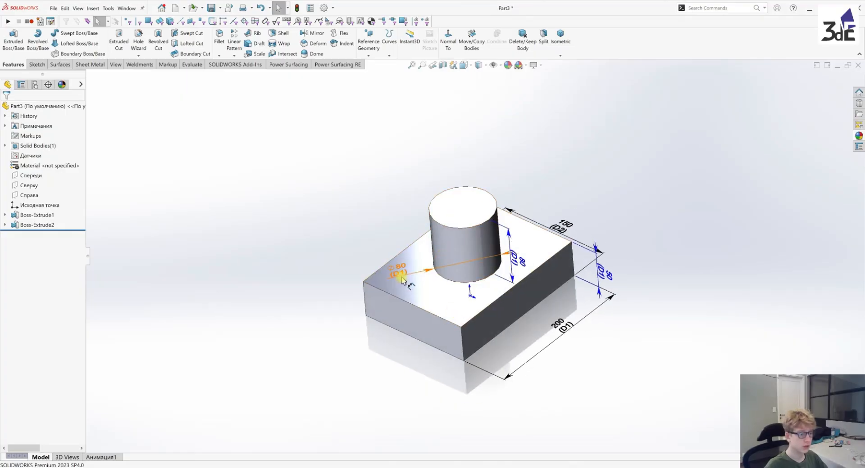
left_click(565, 328)
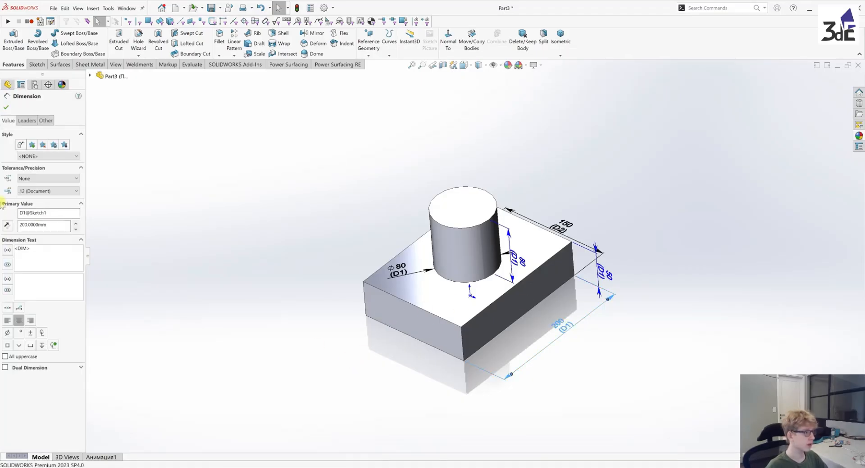
left_click_drag(66, 217, 14, 215)
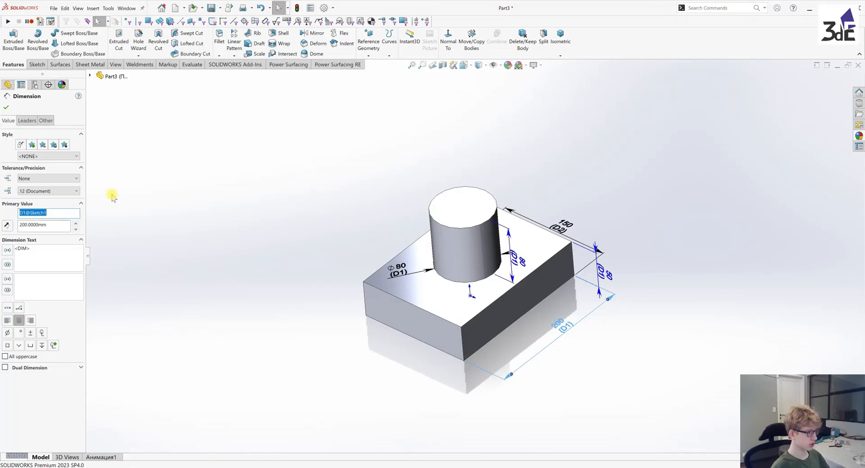
type("Л")
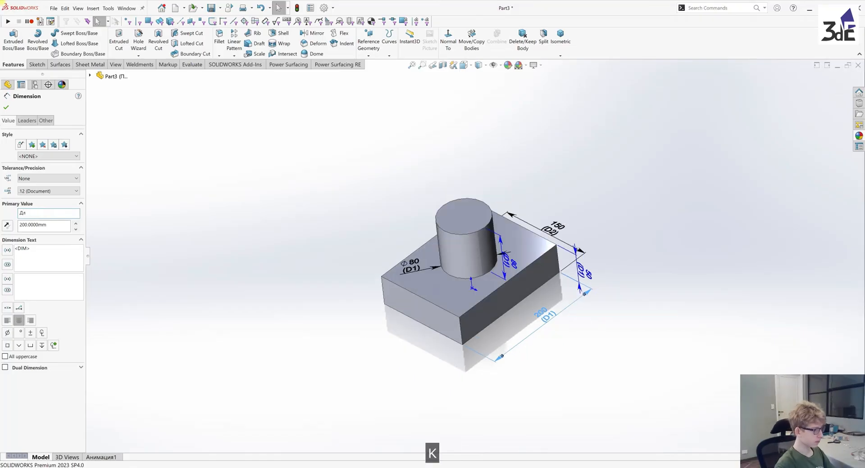
type("ина ")
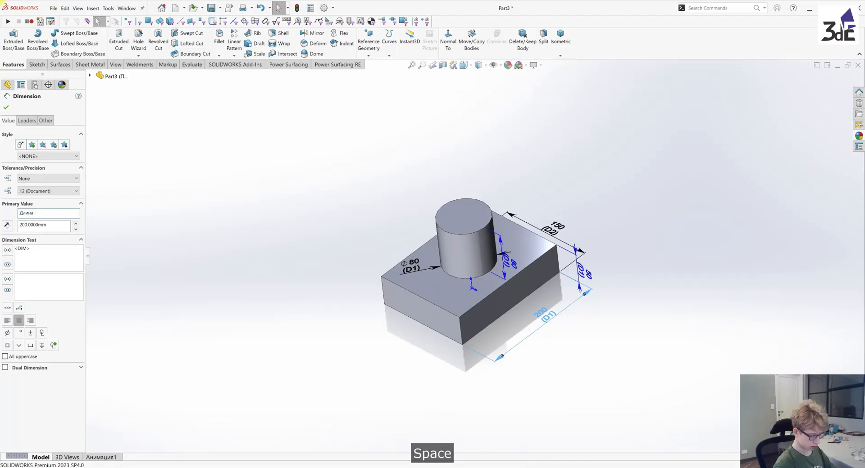
type("осно")
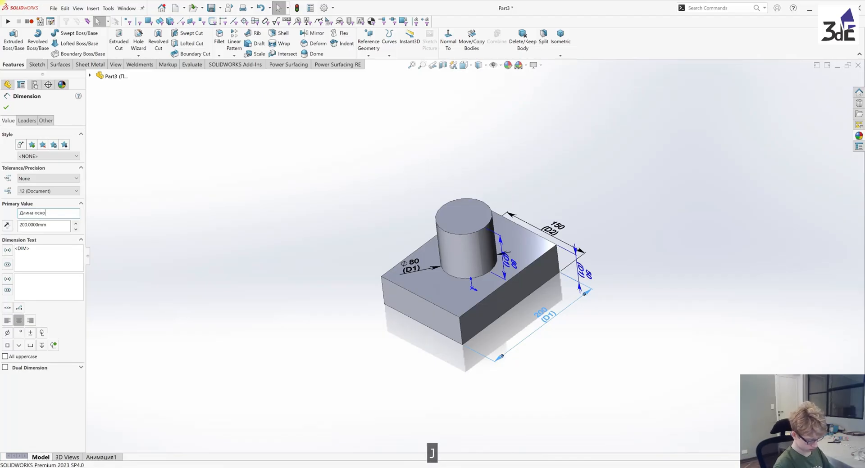
type("вания")
key("Return")
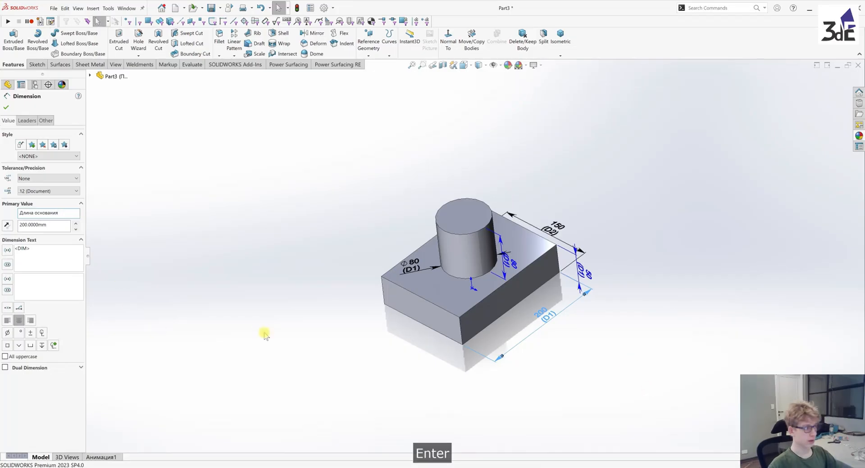
Rename the block's 150 mm width dimension to "Ширина основания"
middle_click_drag(589, 289, 532, 423)
scroll(533, 421, "up", 1)
left_click(548, 301)
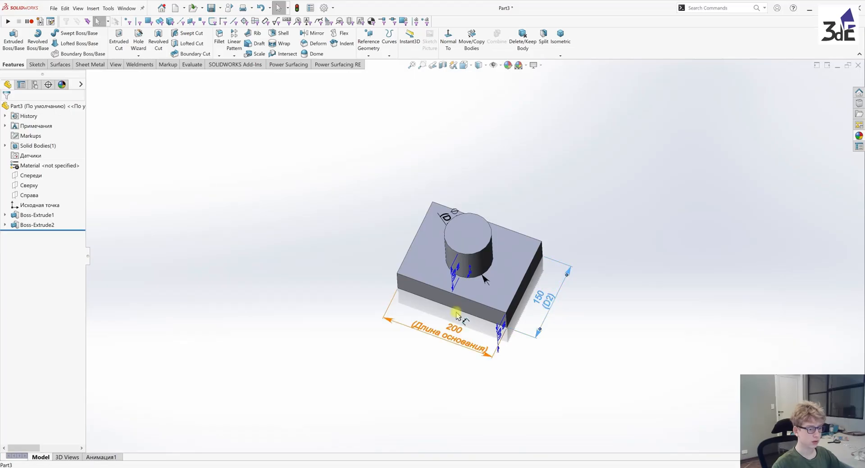
left_click_drag(57, 216, 2, 225)
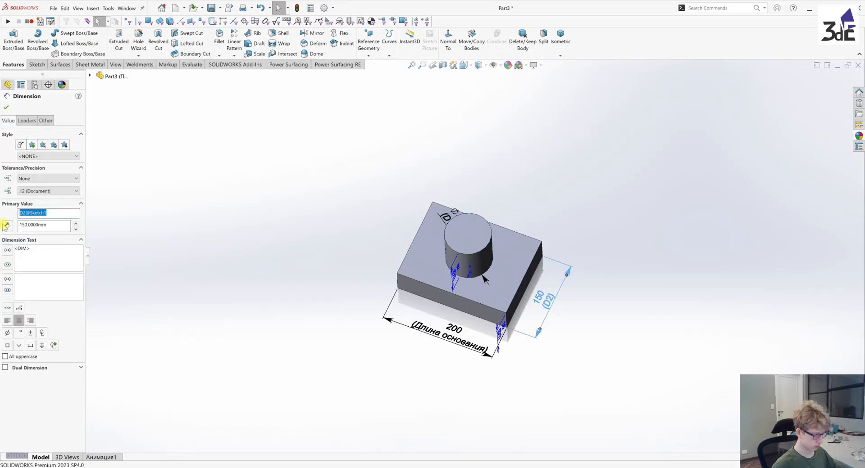
type("Ши")
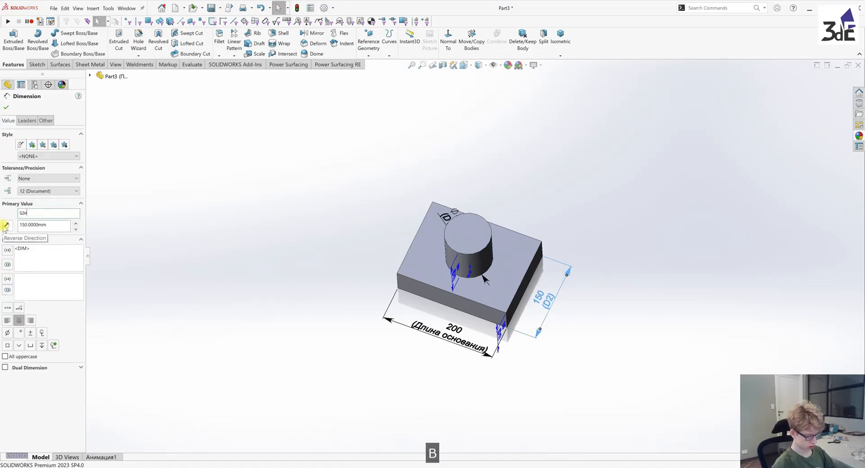
type("рина ")
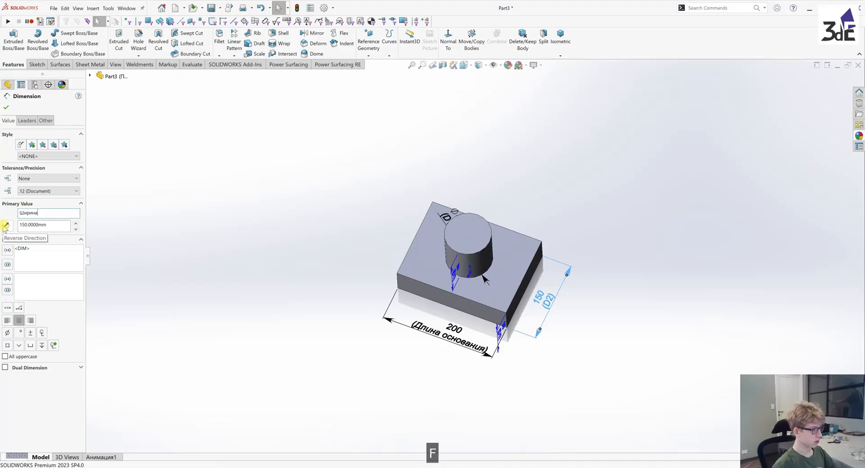
type("основания")
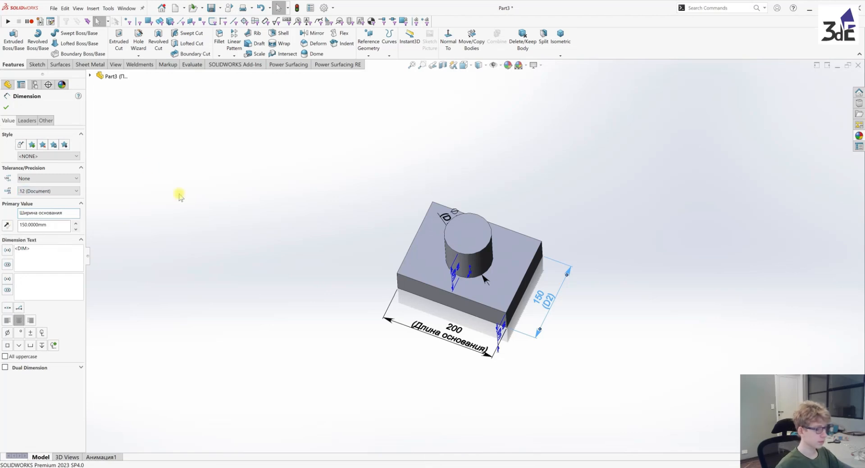
left_click(5, 109)
Rename the cylinder's diameter dimension to "Диаметер цилиндра"
middle_click_drag(498, 322, 544, 247)
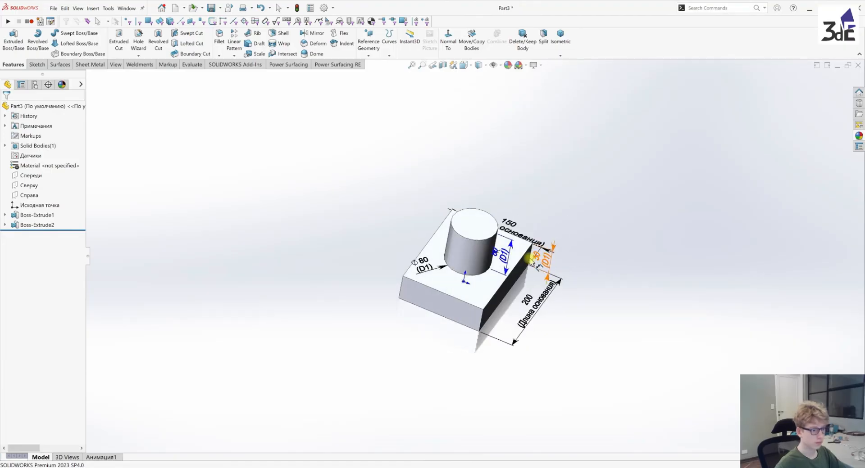
scroll(493, 225, "down", 2)
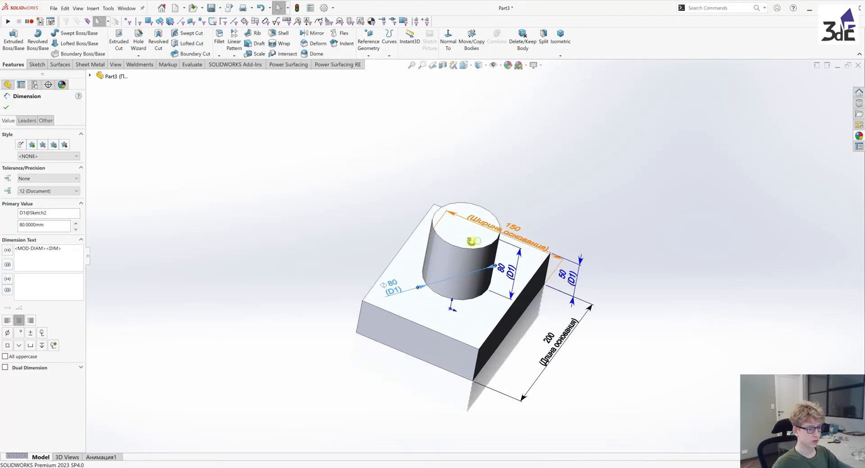
middle_click_drag(473, 241, 503, 275)
left_click_drag(60, 212, 1, 220)
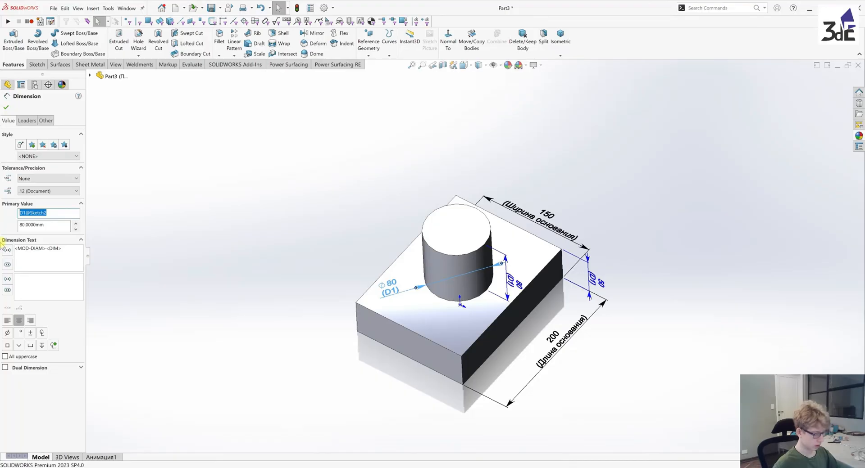
type("Ди")
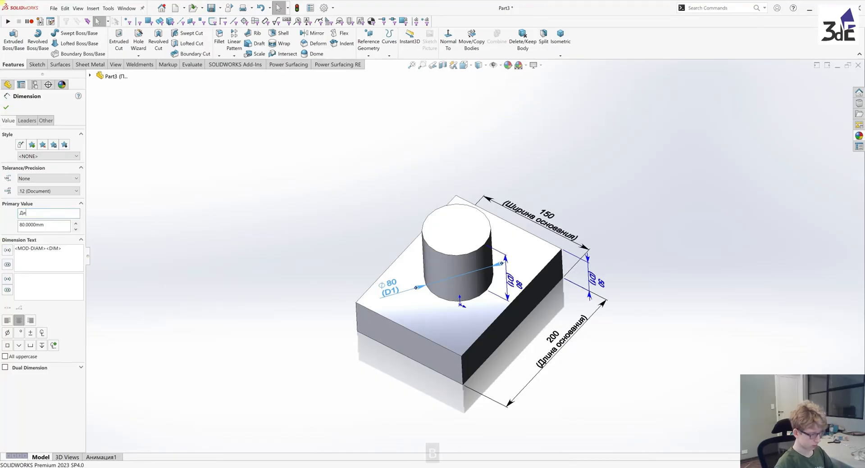
type("аметер")
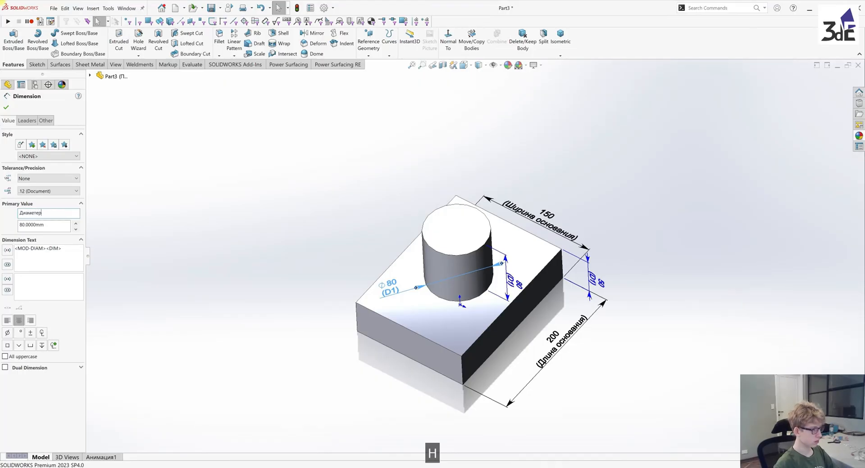
type("ц")
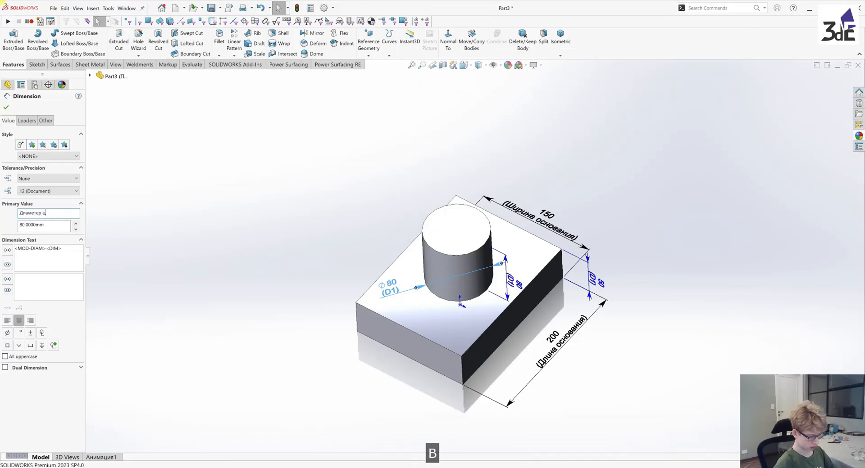
type("илиндра")
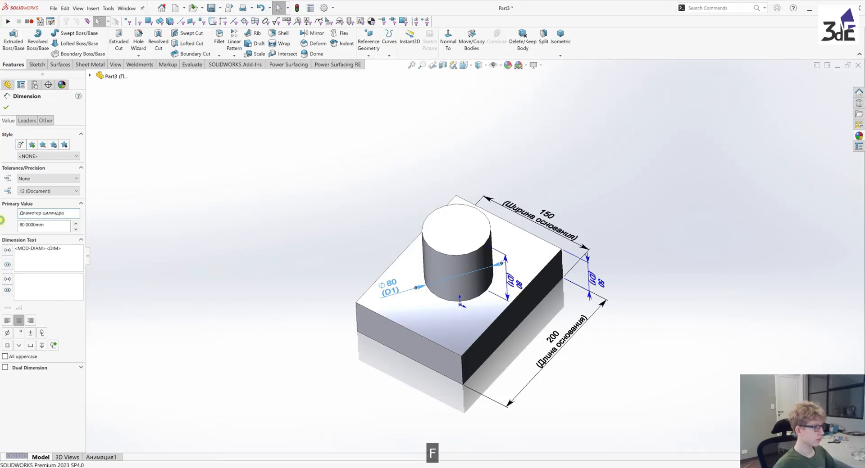
left_click(6, 107)
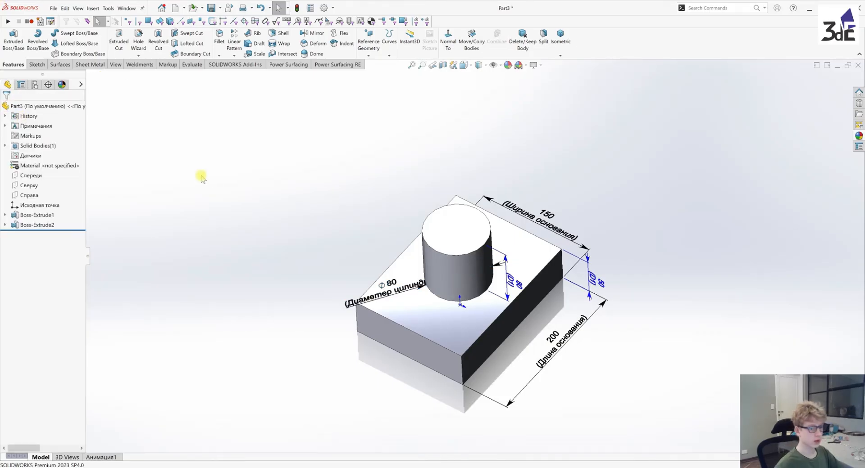
Rename the cylinder's height dimension to "Высота цилиндра"
middle_click_drag(287, 246, 288, 203)
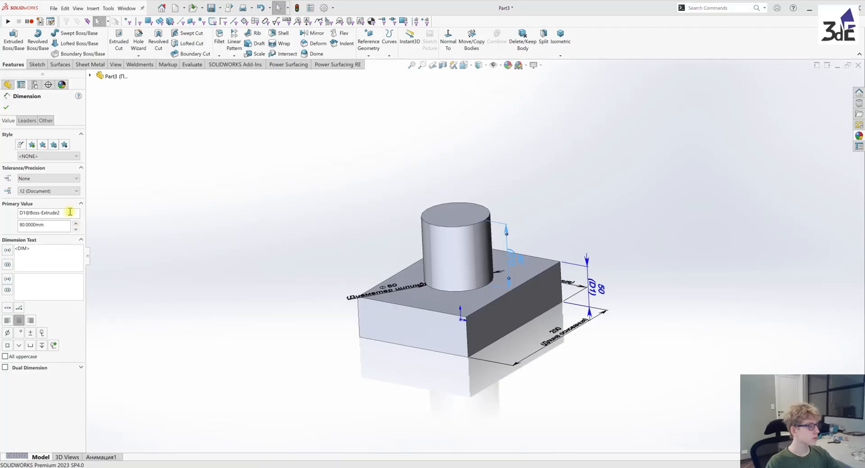
double_click(70, 212)
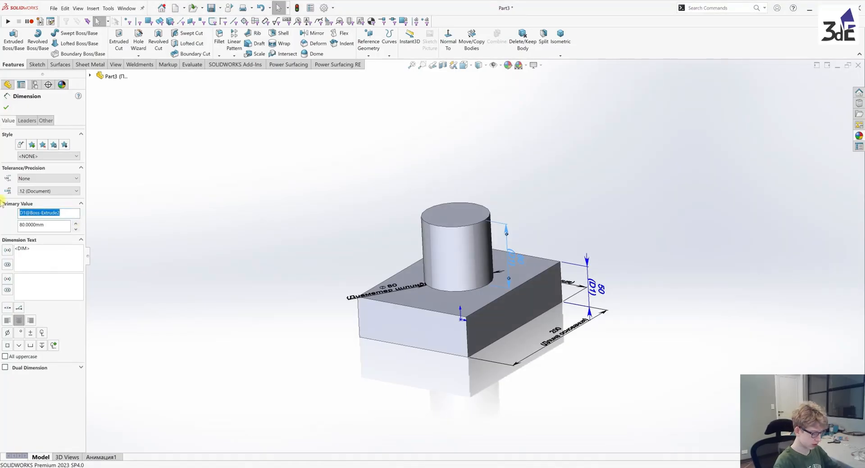
type("Высота")
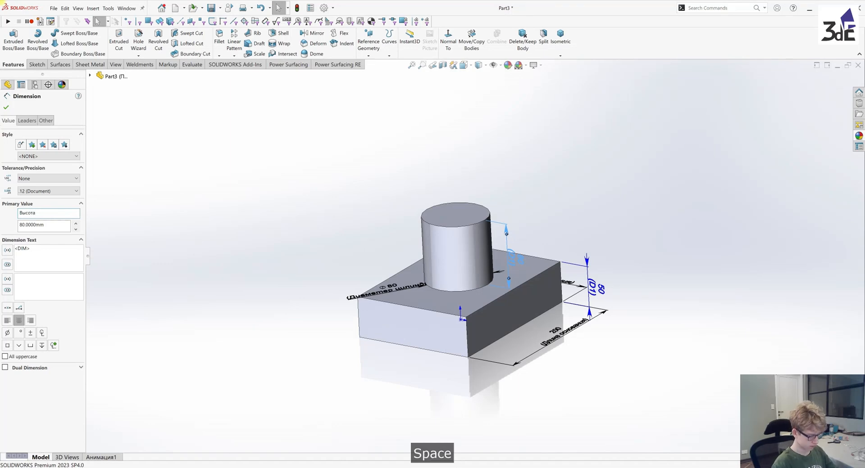
type(" цилиндра")
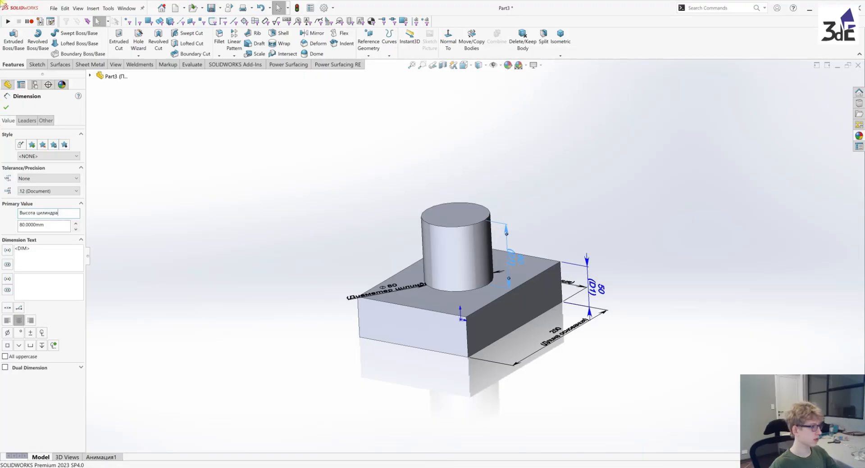
left_click(7, 107)
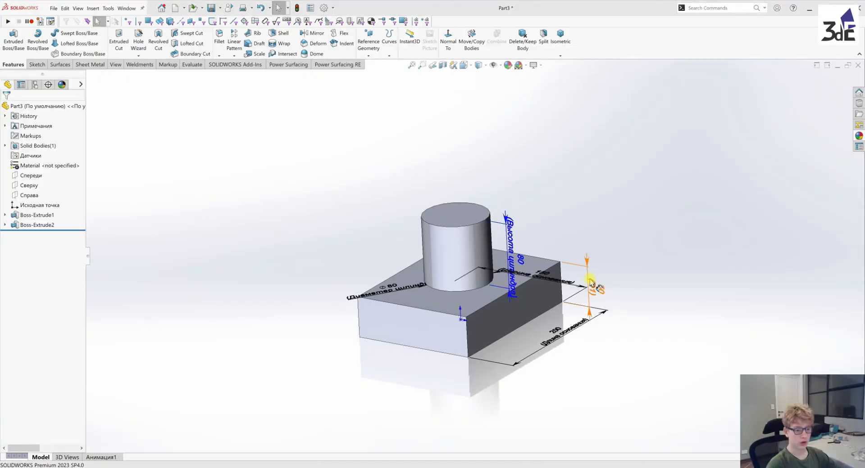
Rename the block's height dimension to "Высота основания"
left_click(594, 293)
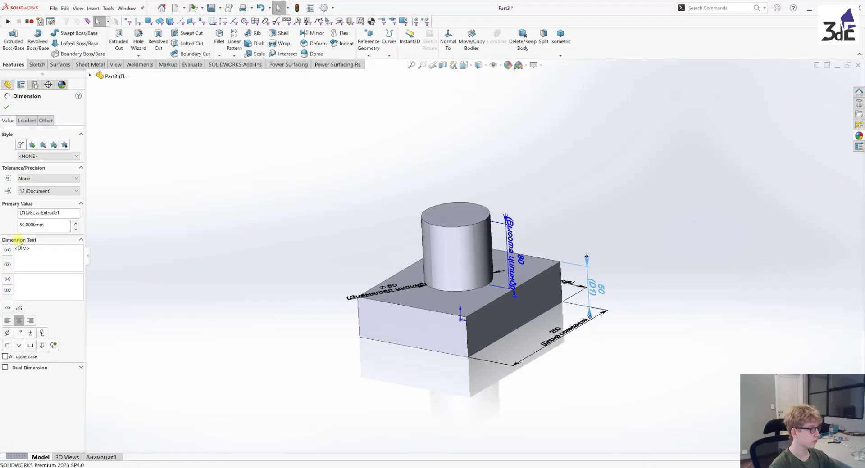
left_click_drag(70, 212, 2, 218)
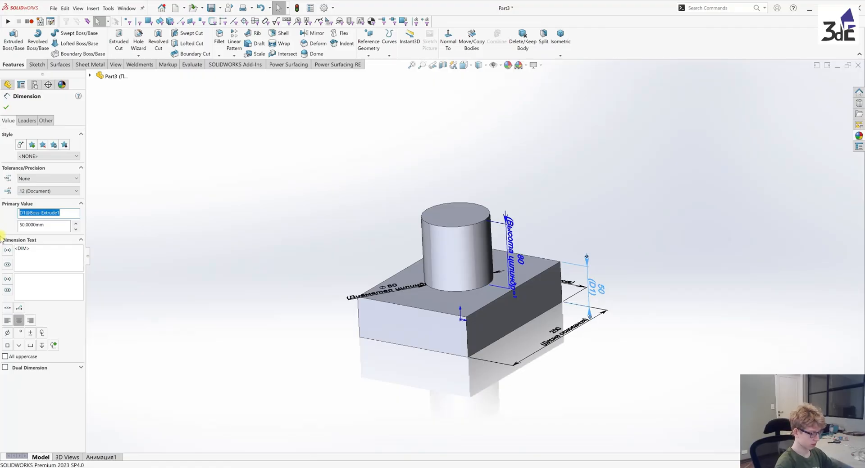
type("Высот")
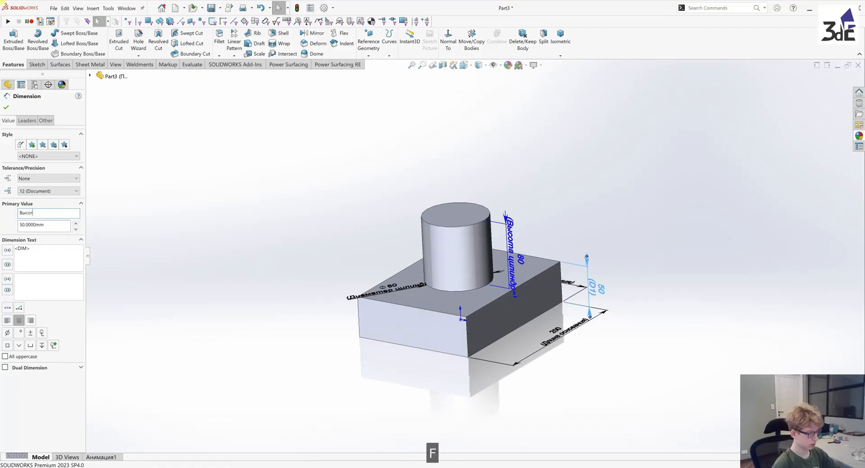
type("а о")
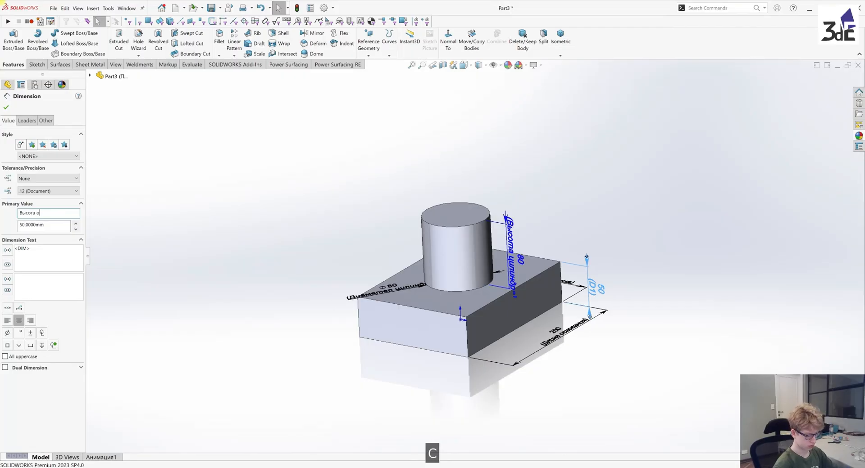
type("снования")
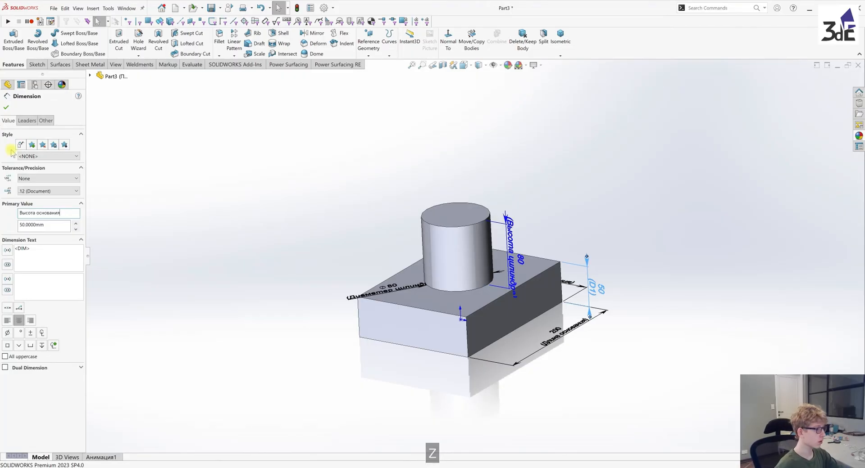
left_click(6, 105)
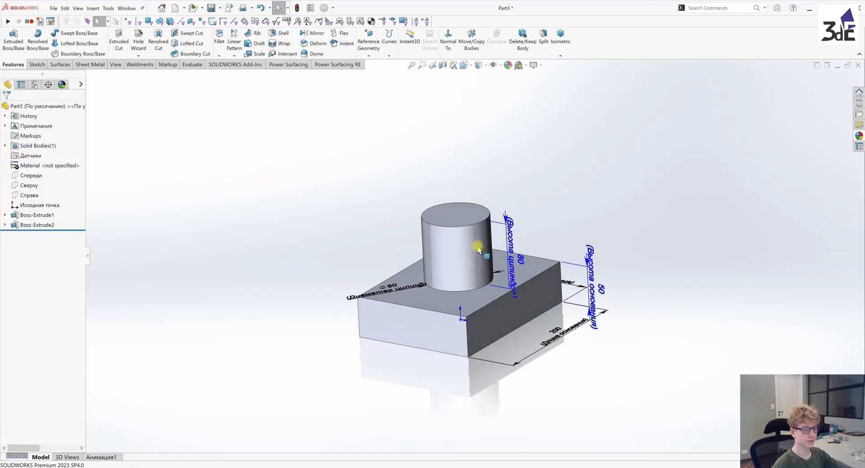
Move the block's height dimension outward and its text up above the block so the name is legible
scroll(477, 271, "down", 3)
middle_click_drag(478, 281, 470, 281)
middle_click_drag(531, 270, 548, 258)
left_click_drag(545, 257, 549, 193)
left_click(510, 326)
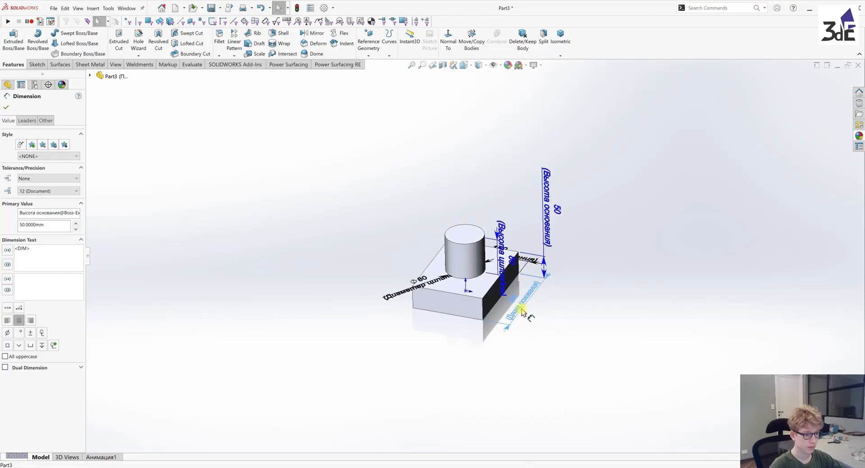
Move the diameter dimension text outward past the block's edge and the cylinder's height dimension text up above the cylinder
left_click_drag(403, 299, 371, 305)
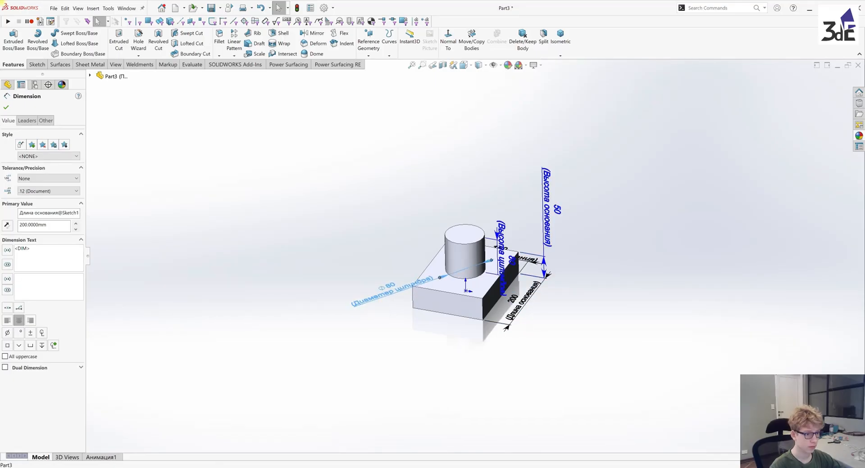
left_click_drag(505, 230, 515, 180)
left_click(596, 299)
Move the block's width dimension text outward beyond the block's corner, clear of the height dimensions
middle_click_drag(524, 227, 486, 302)
left_click_drag(513, 219, 587, 293)
left_click(548, 343)
middle_click_drag(548, 343, 551, 243)
scroll(402, 301, "down", 2)
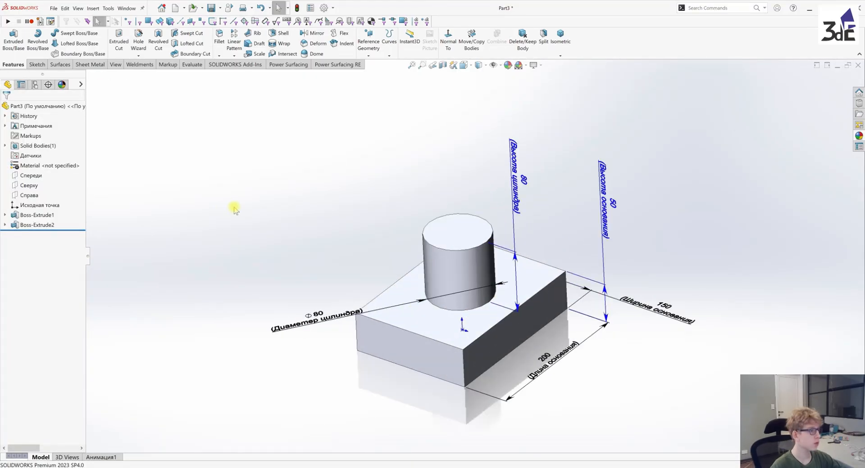
Insert an auto-created Excel design table containing all five named dimensions of the block and cylinder
left_click(93, 8)
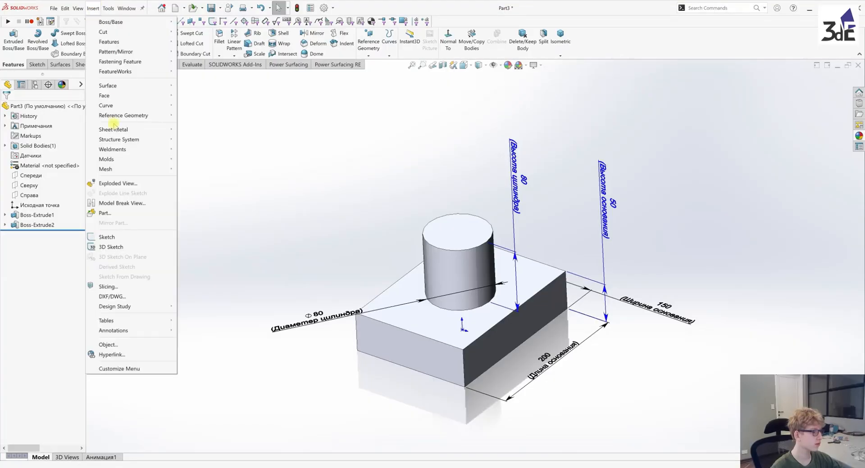
mouse_move(122, 320)
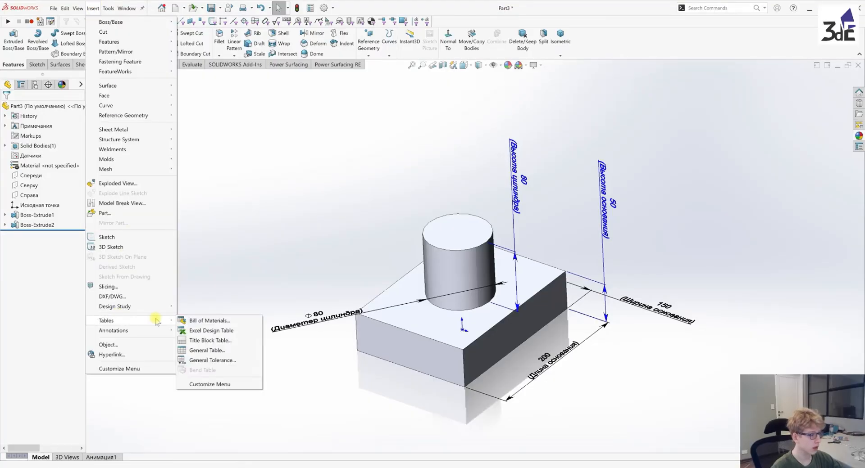
left_click(220, 332)
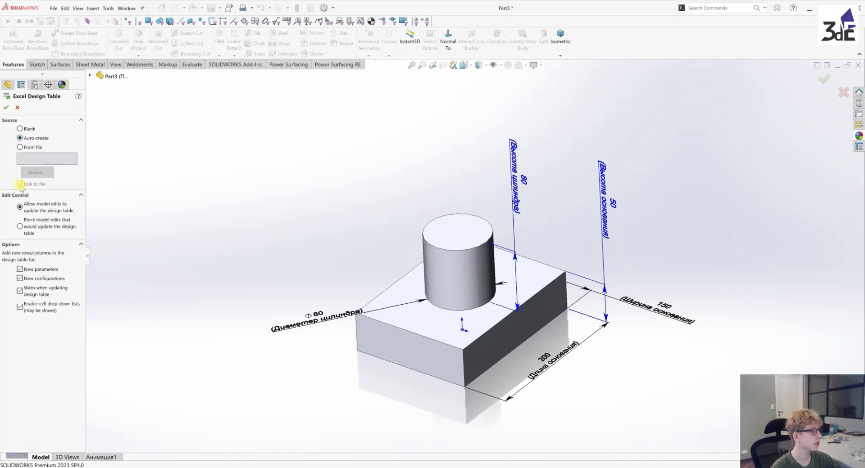
left_click(6, 108)
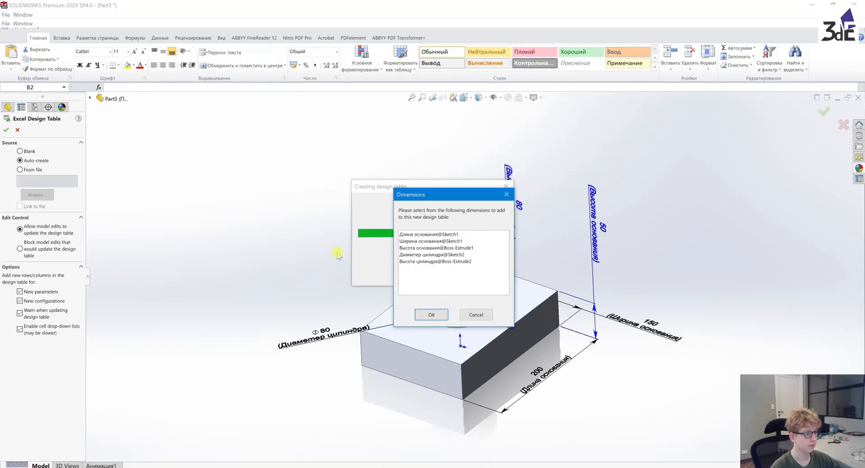
left_click(416, 261)
left_click(420, 234, "shift")
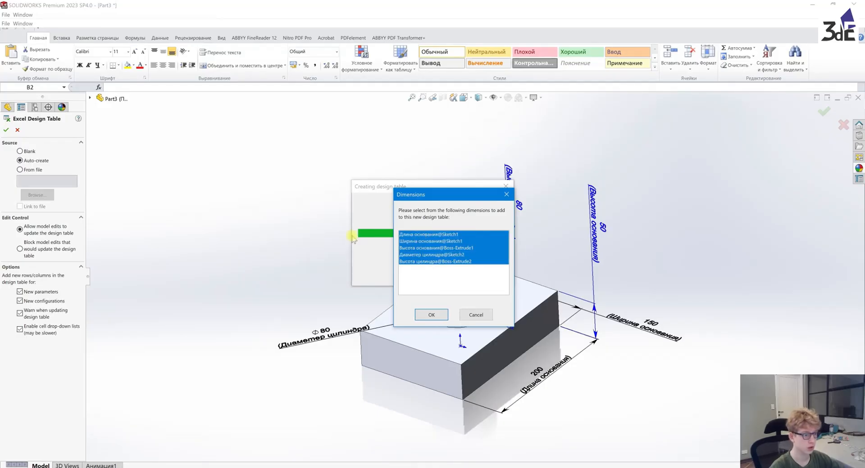
left_click(433, 315)
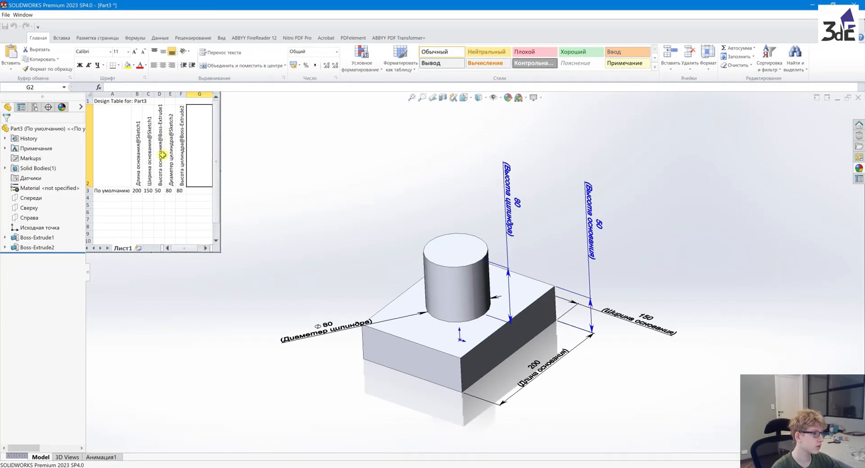
Examine the design table's column headings and the value listed under each named dimension
left_click(140, 173)
left_click(140, 191)
left_click(179, 190)
left_click(140, 182)
left_click(147, 180)
left_click(160, 177)
left_click(181, 176)
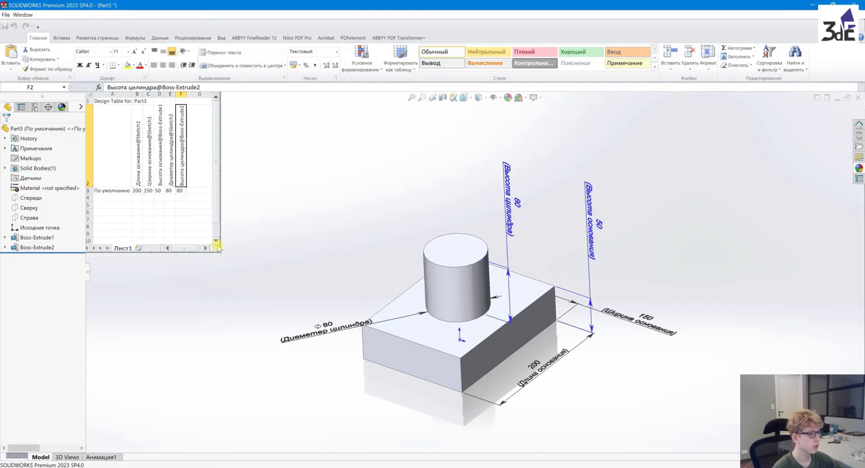
Enlarge the design table, set "Длина основания" to 250 in it and close it to update the model
left_click_drag(220, 253, 273, 288)
left_click(135, 192)
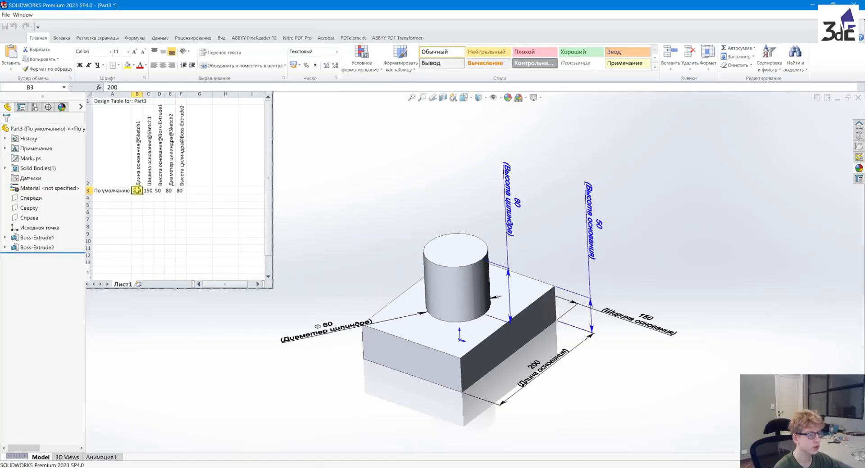
double_click(136, 190)
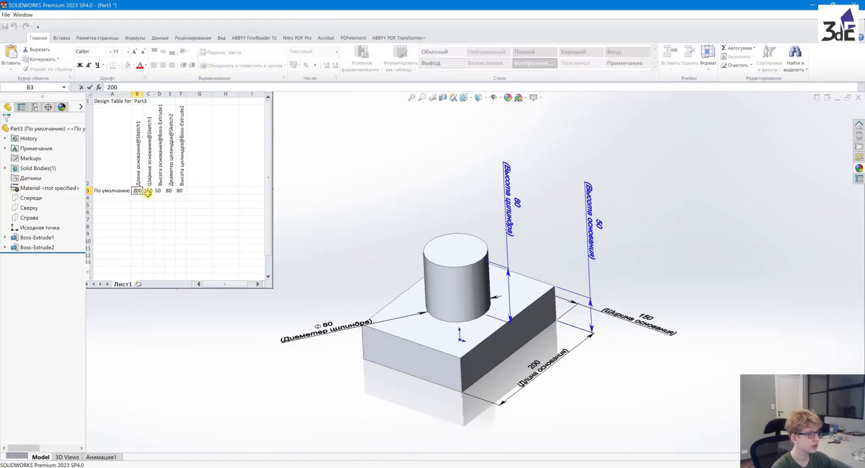
key("BackSpace")
type("5")
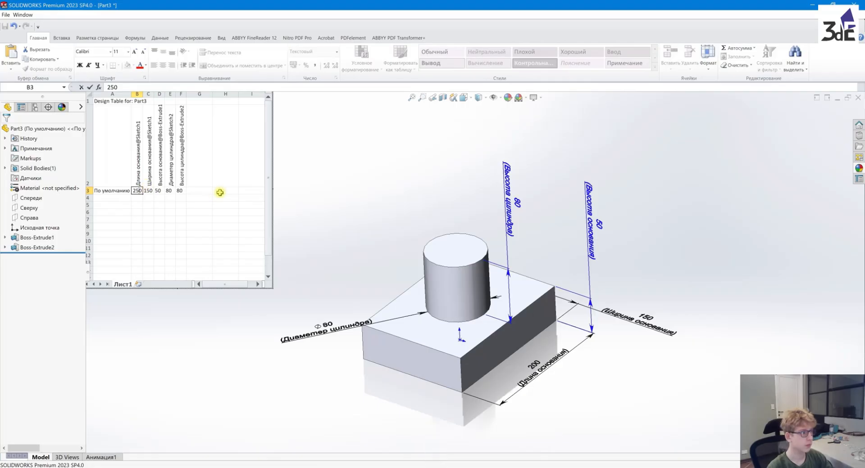
left_click(180, 220)
left_click(337, 242)
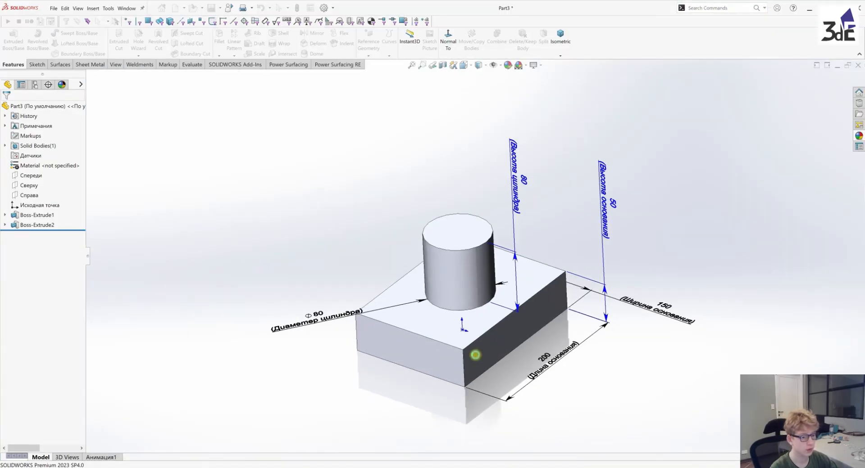
Set the cylinder's height dimension to 95 mm directly on the model and rebuild the part
middle_click_drag(620, 358, 586, 374)
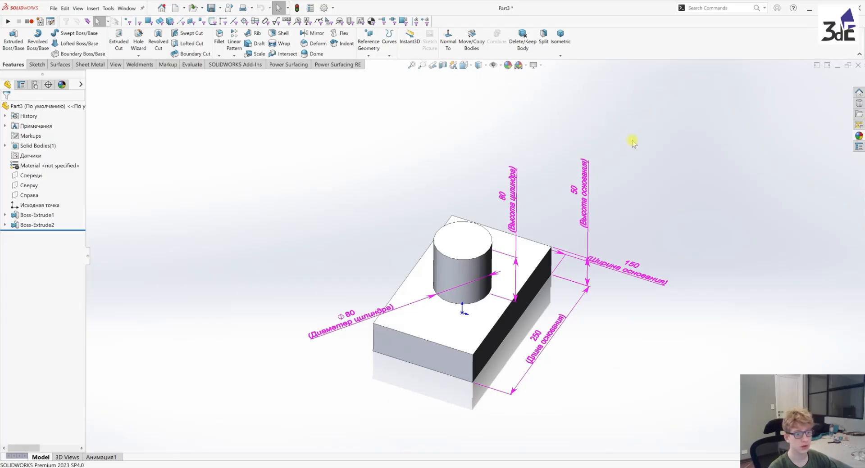
middle_click_drag(704, 230, 698, 184)
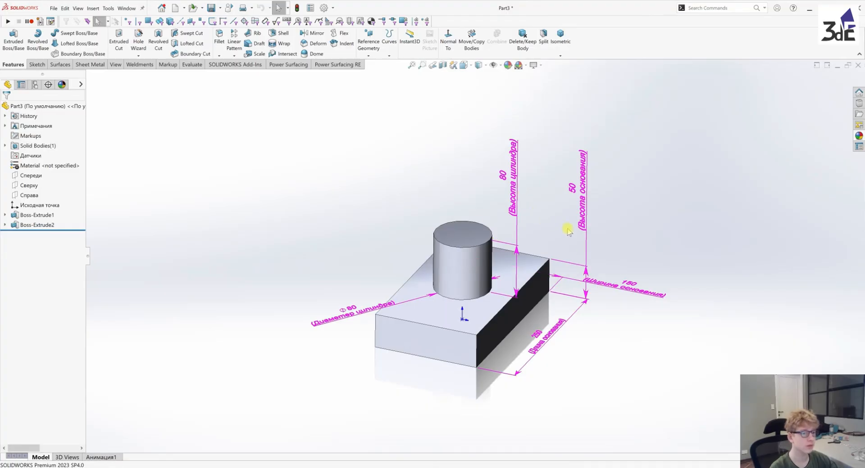
double_click(517, 188)
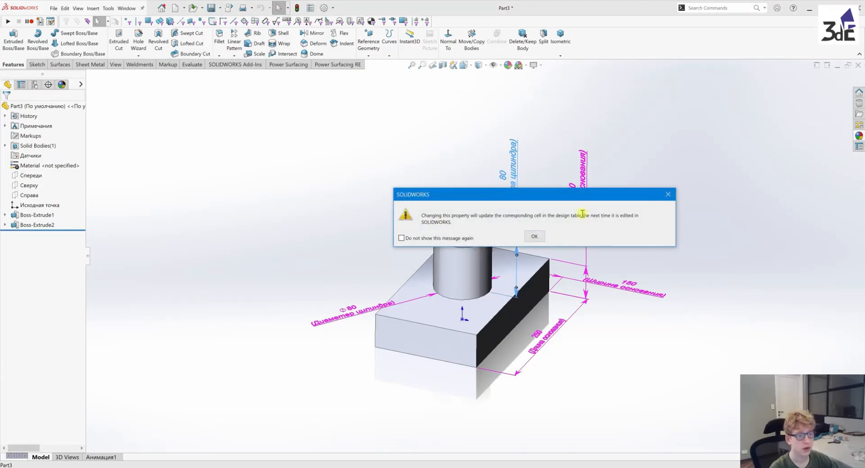
left_click(535, 237)
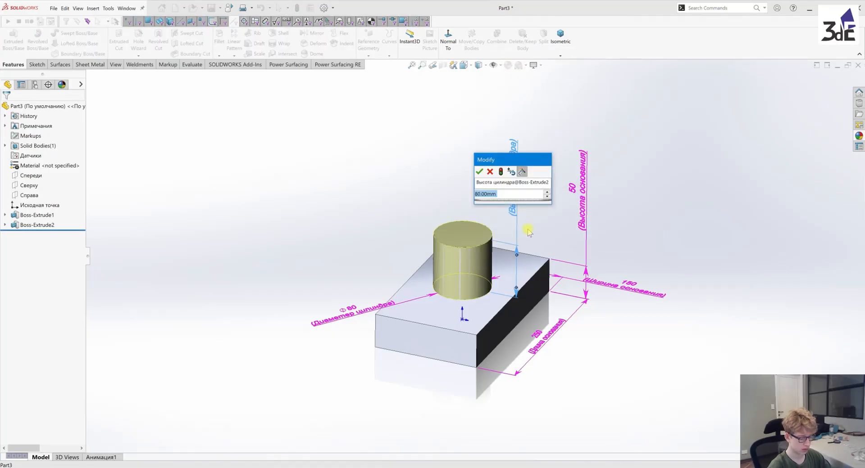
type("95")
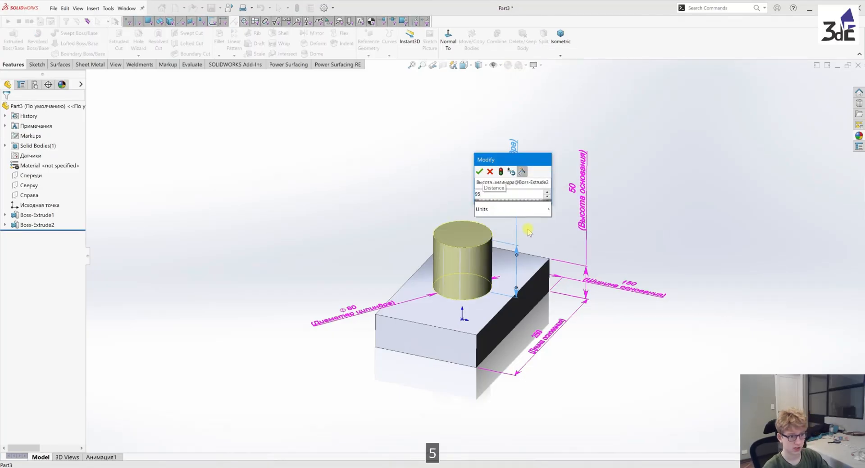
key("Return")
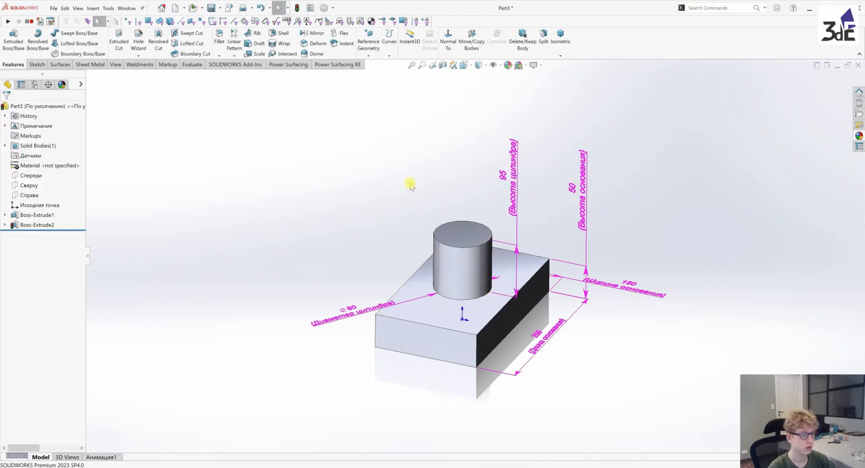
scroll(271, 219, "up", 1)
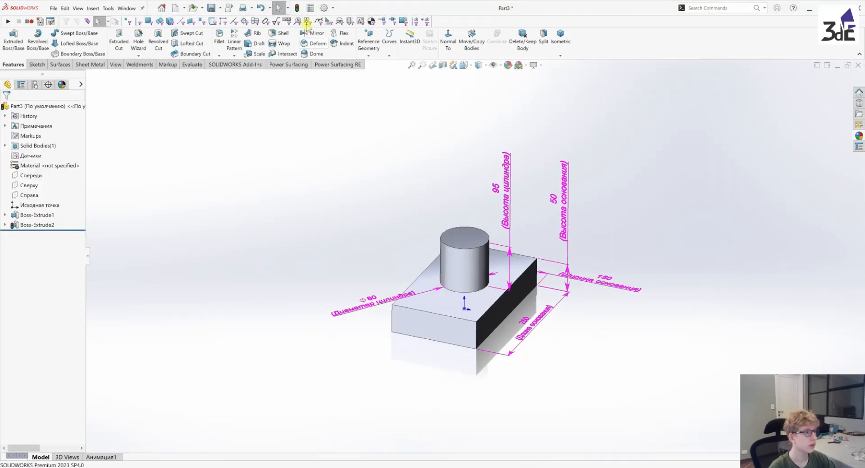
left_click(296, 8)
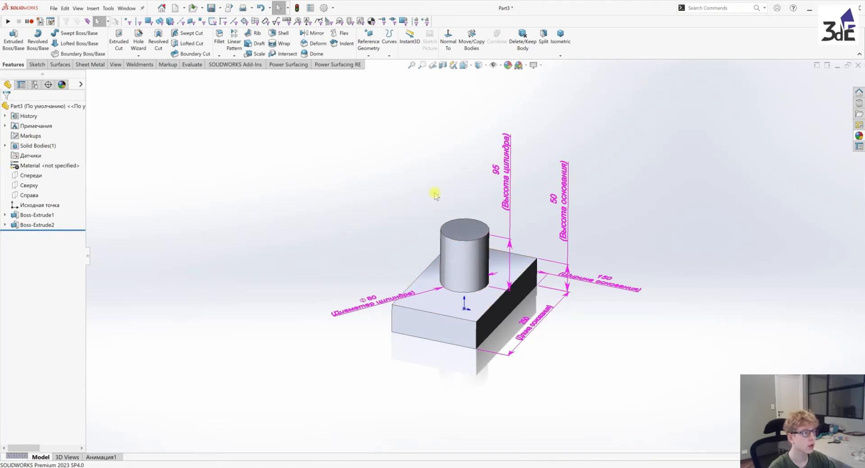
Reopen the Excel design table for editing without adding further parameters and check the cylinder's height cell
left_click(34, 85)
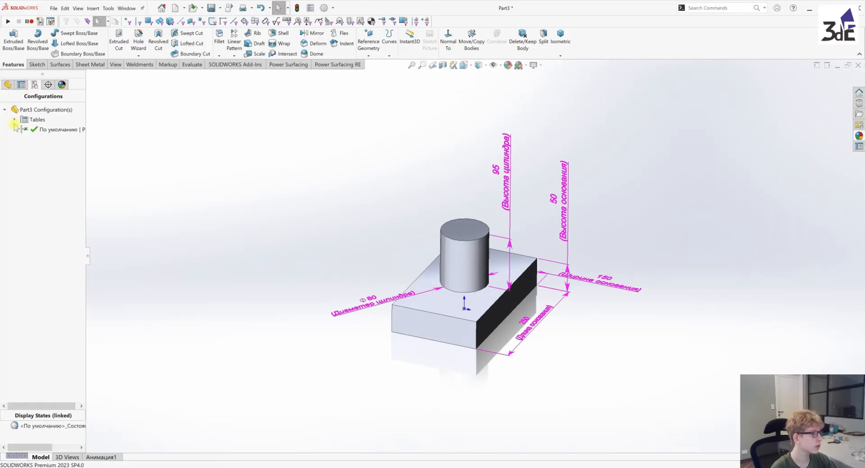
left_click(14, 119)
right_click(38, 129)
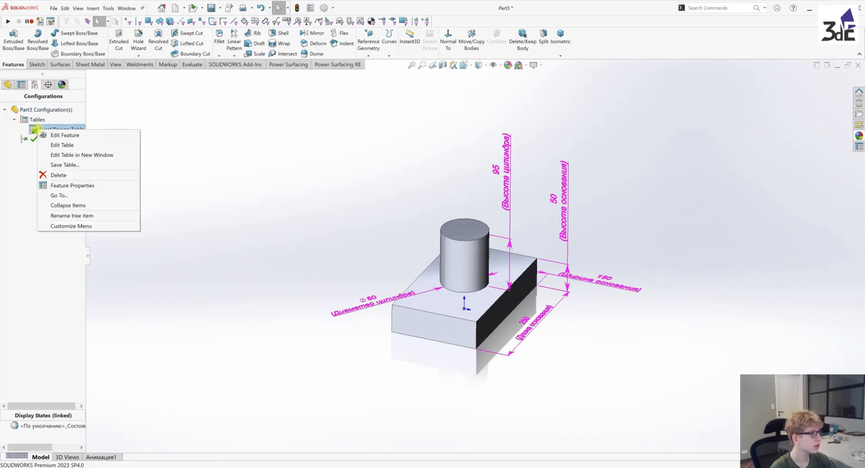
left_click(71, 145)
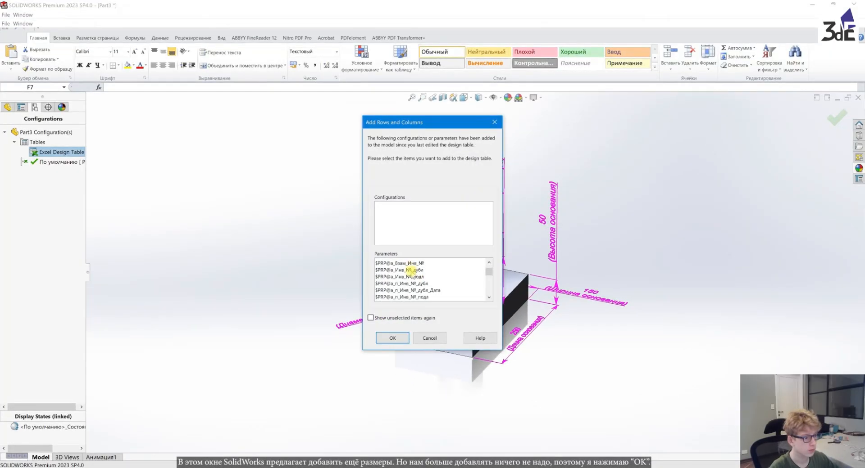
left_click(397, 338)
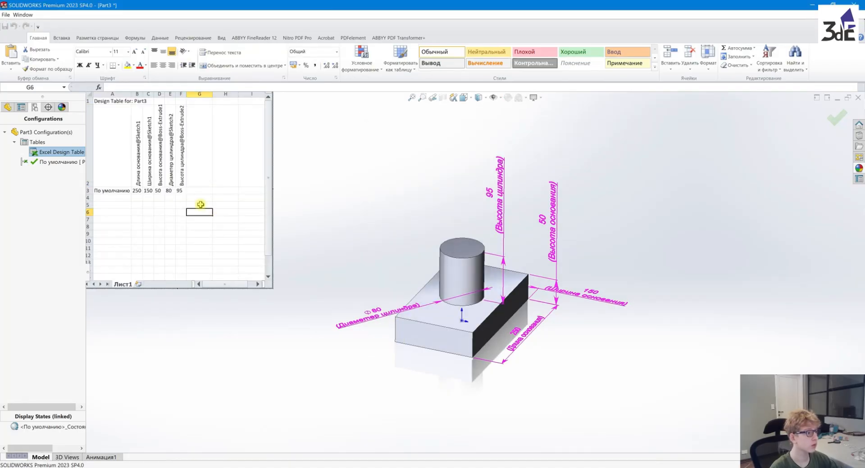
left_click(180, 191)
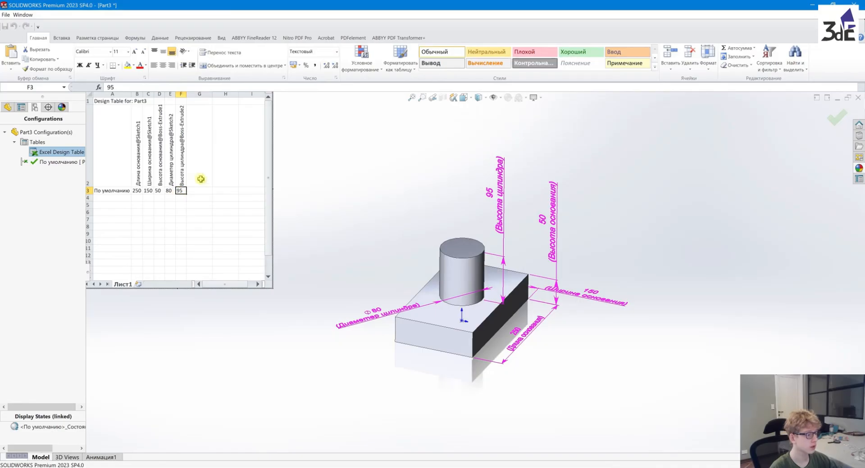
scroll(449, 236, "down", 2)
mouse_move(505, 285)
middle_mouse_down()
mouse_move(494, 289)
mouse_move(504, 280)
middle_mouse_up()
scroll(504, 280, "up", 1)
scroll(419, 312, "down", 1)
middle_click_drag(419, 312, 420, 325)
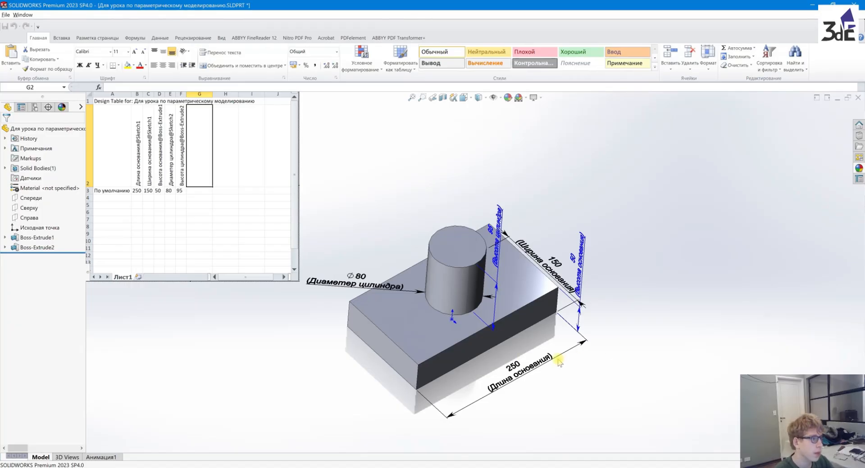
Change the format of the design table's "Высота цилиндра" value cell to Числовой
left_click(184, 191)
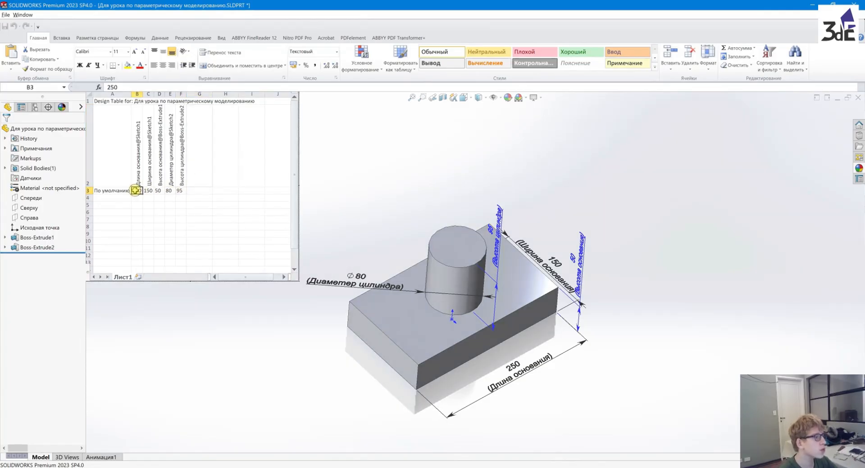
left_click(160, 191)
left_click(171, 191)
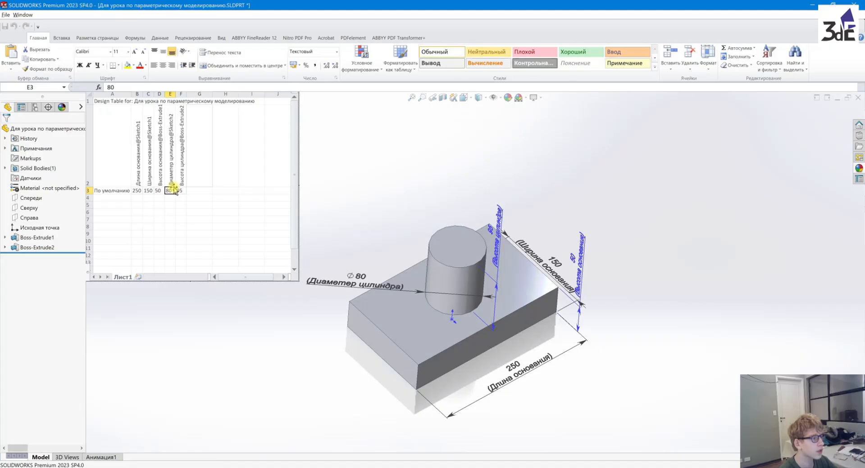
left_click(180, 190)
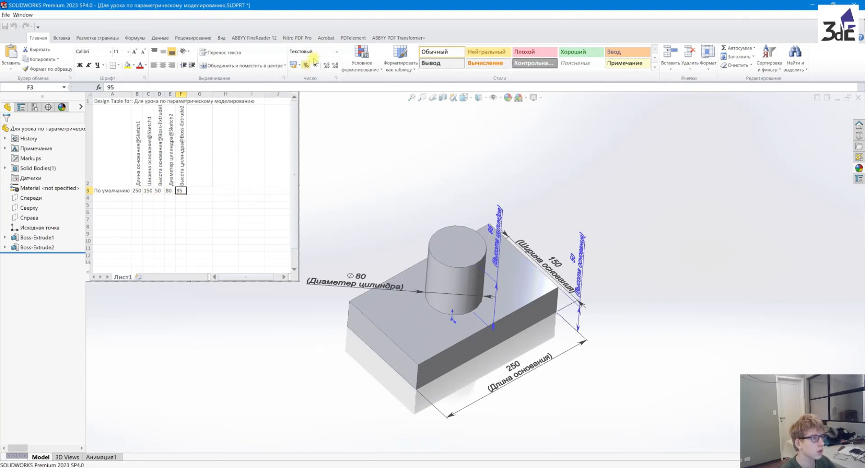
left_click(336, 52)
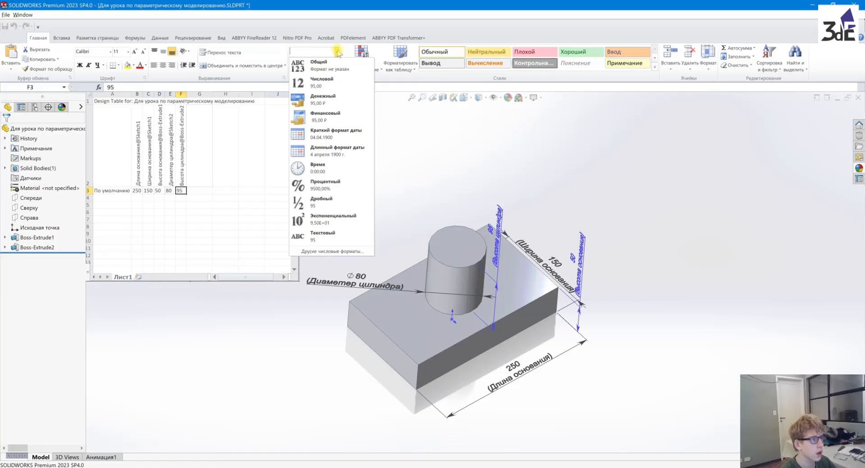
left_click(337, 83)
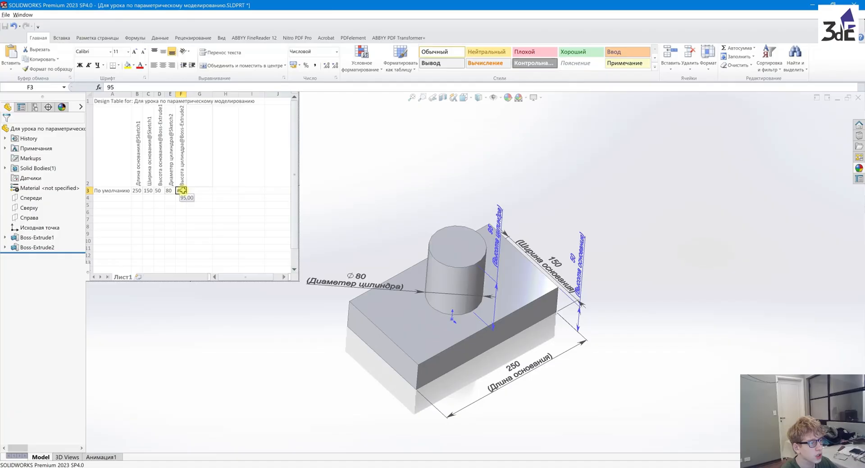
Apply the Числовой format to the "Диаметр цилиндра" and "Высота основания" value cells
left_click(170, 190)
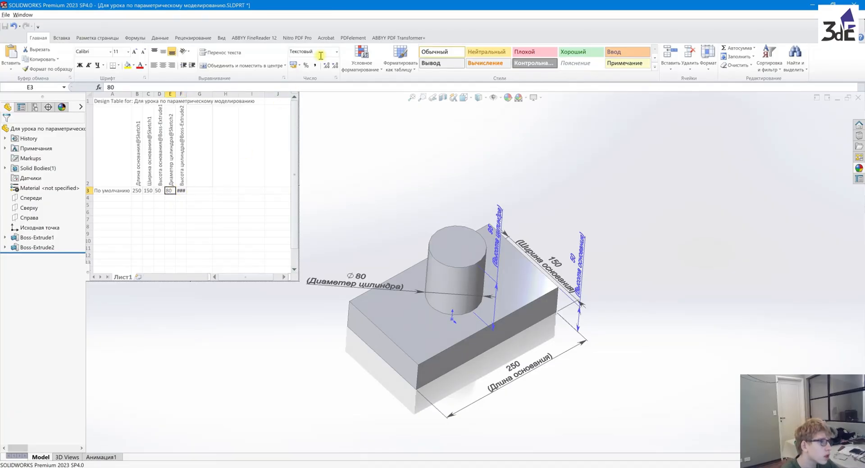
left_click(337, 55)
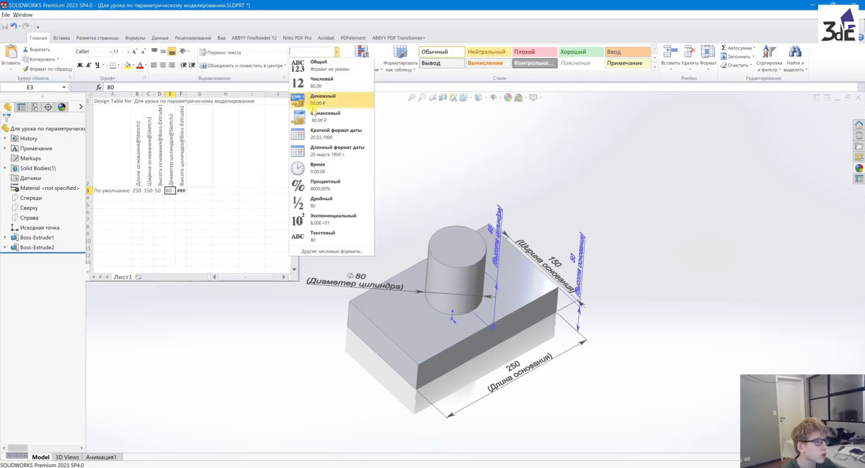
left_click(325, 90)
key("Left")
left_click(336, 52)
left_click(323, 83)
Apply the Числовой format to the "Ширина основания" and "Длина основания" value cells
key("Left")
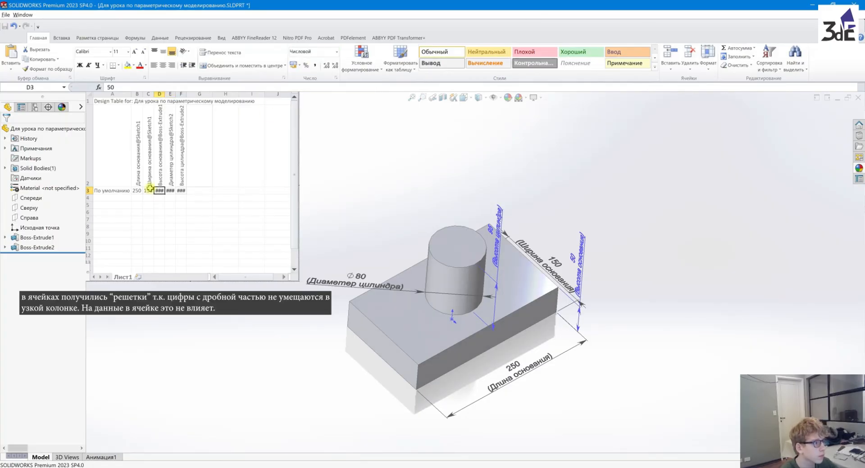
left_click(337, 52)
left_click(323, 83)
left_click(137, 190)
left_click(337, 52)
left_click(322, 82)
left_click(147, 191)
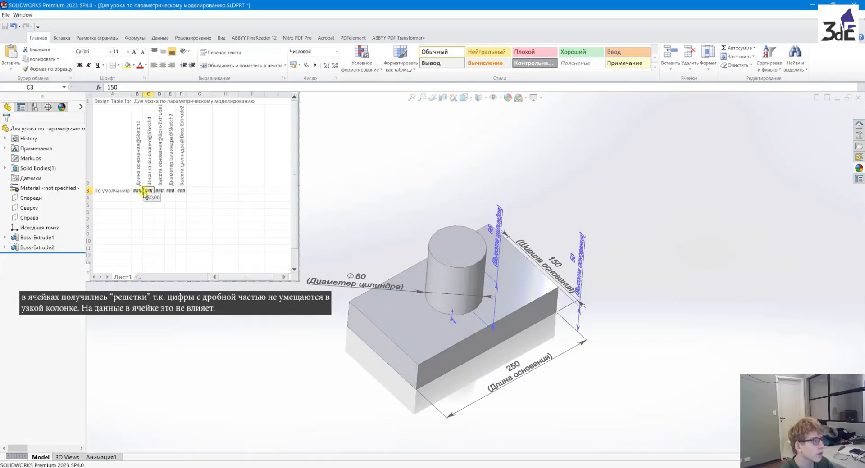
left_click(136, 190)
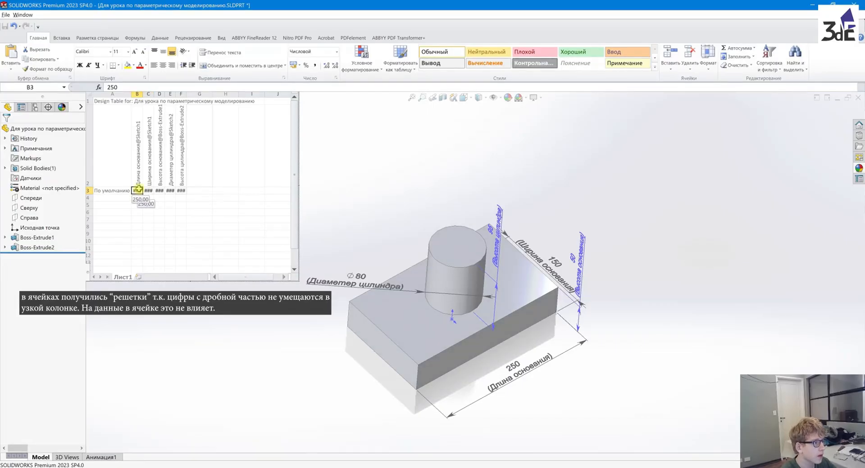
Set the "Длина основания" cell to the formula =C3*2 and close the design table to update the model
double_click(138, 192)
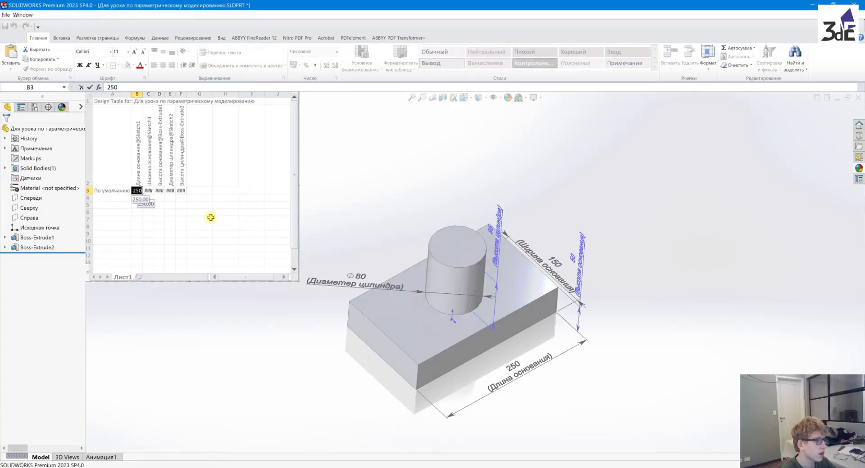
type("=")
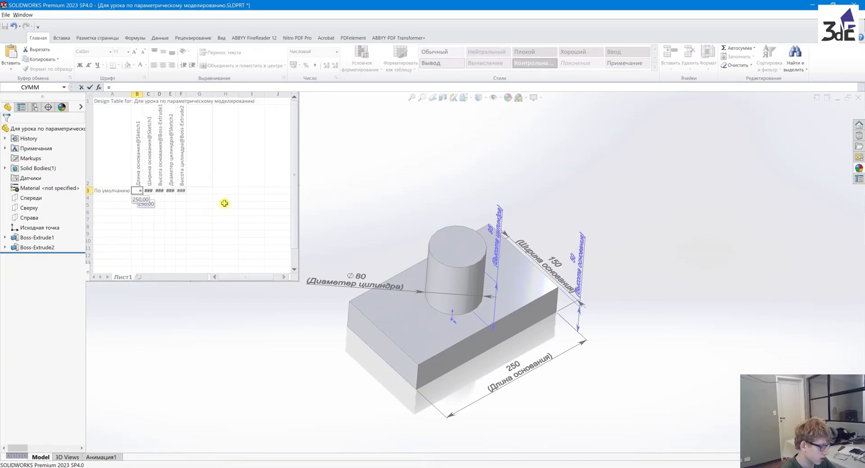
left_click(148, 191)
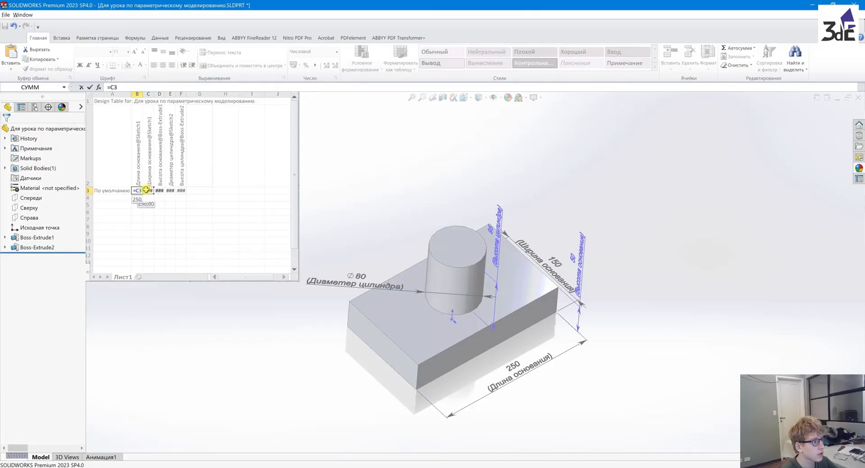
type("*")
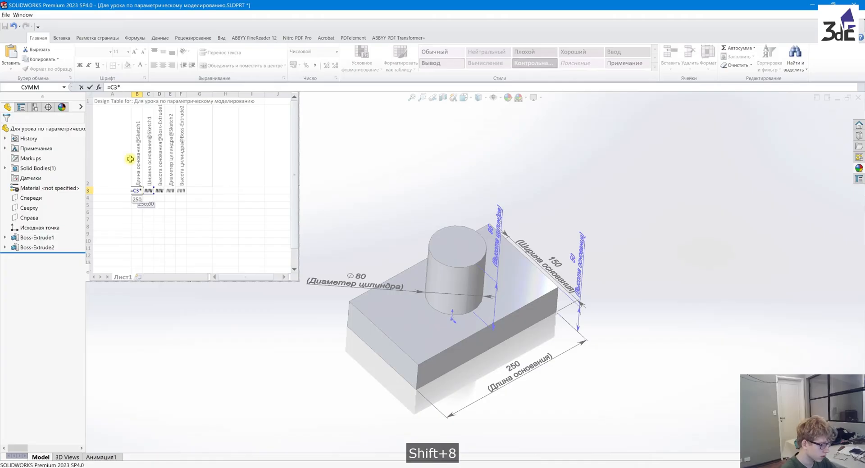
type("2")
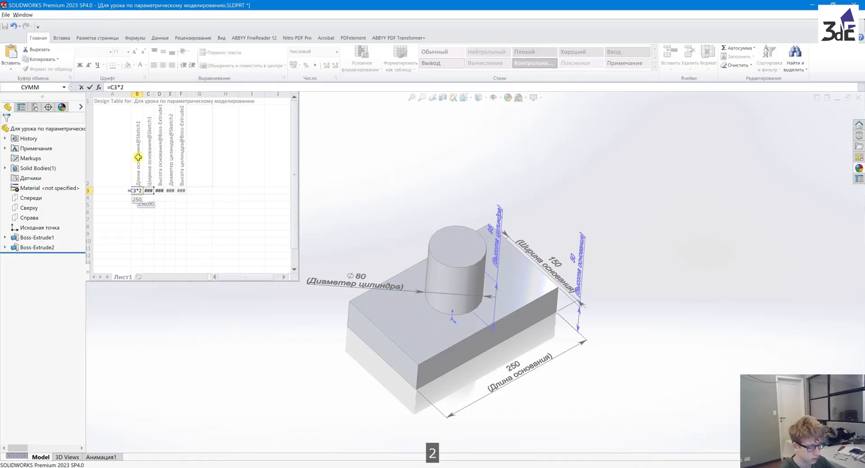
key("Return")
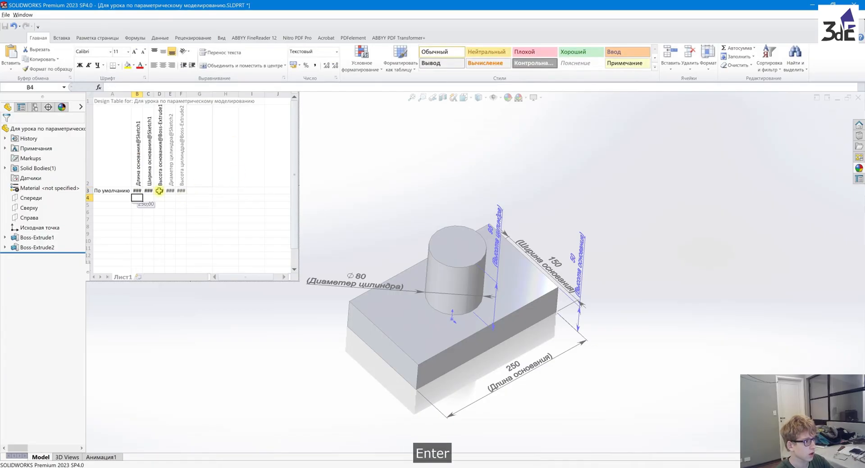
left_click(137, 190)
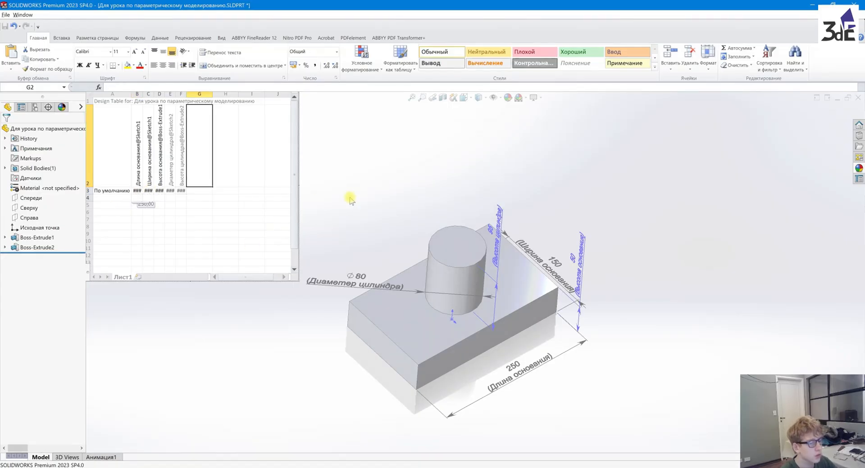
left_click(357, 212)
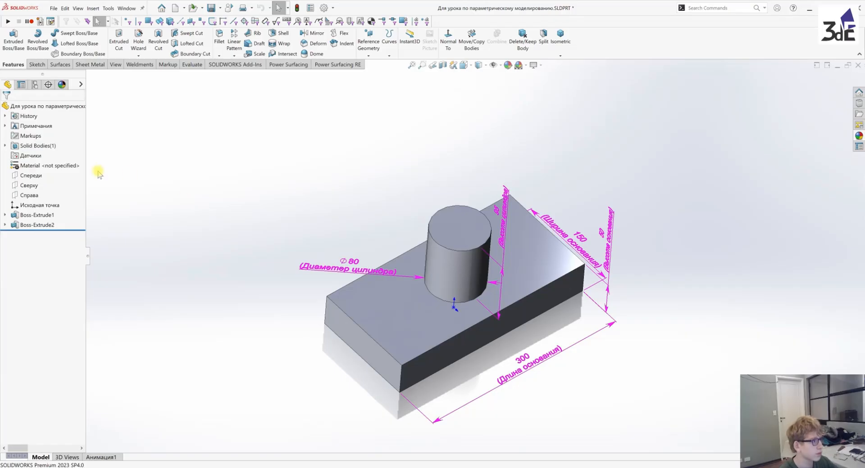
Reopen the Excel design table without adding parameters and apply the Текстовый format to all five dimension value cells
left_click(34, 84)
right_click(40, 130)
left_click(83, 143)
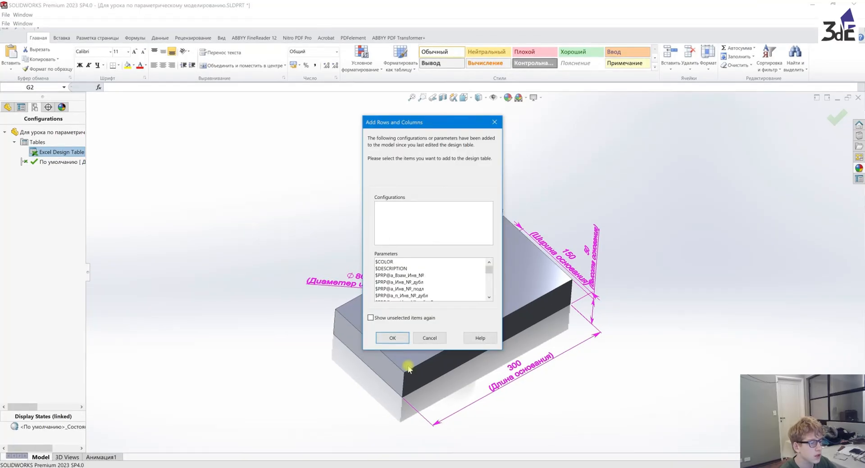
left_click(392, 338)
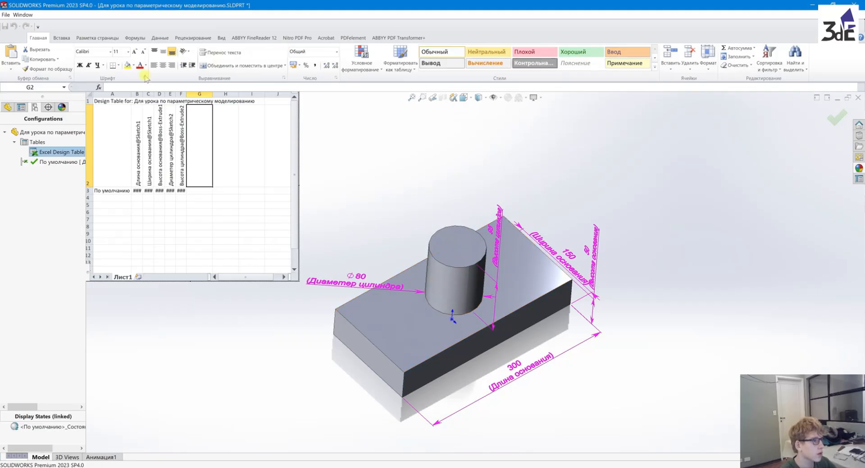
left_click_drag(137, 190, 181, 191)
left_click(337, 52)
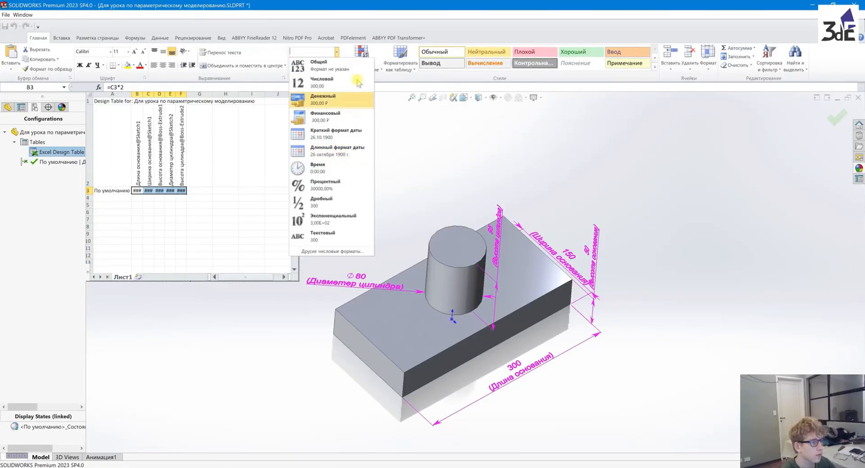
left_click(314, 239)
left_click(169, 205)
Re-enter =C3*2 as text in the "Длина основания" cell and apply the table, continuing past the Sketch1 warning
left_click(137, 191)
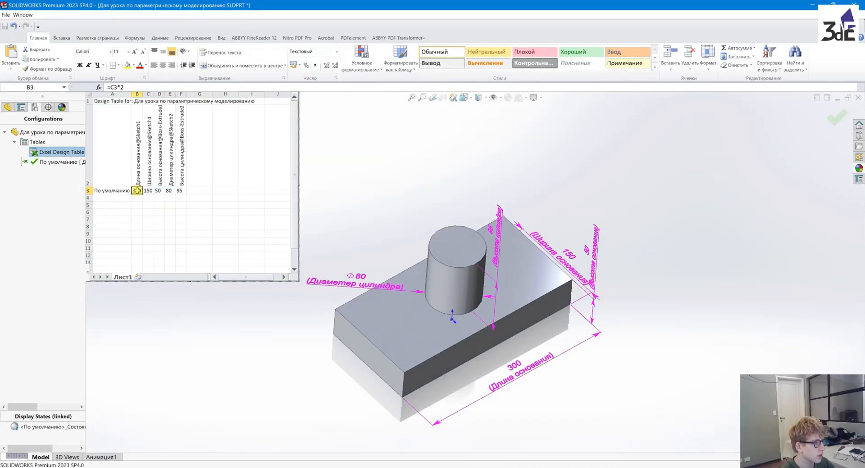
type("=C3*2")
left_click_drag(145, 190, 142, 192)
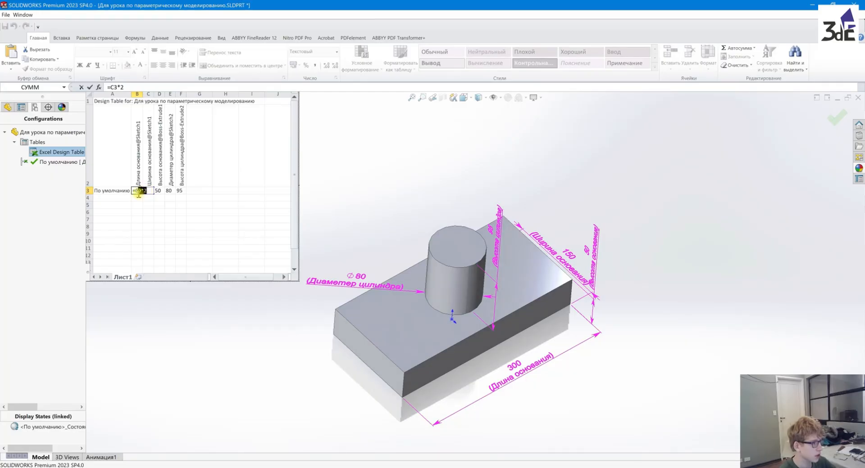
left_click(207, 138)
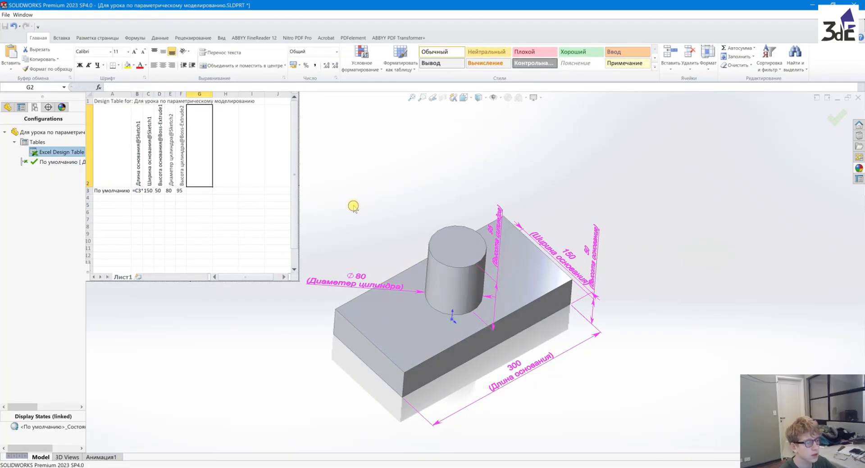
left_click(353, 206)
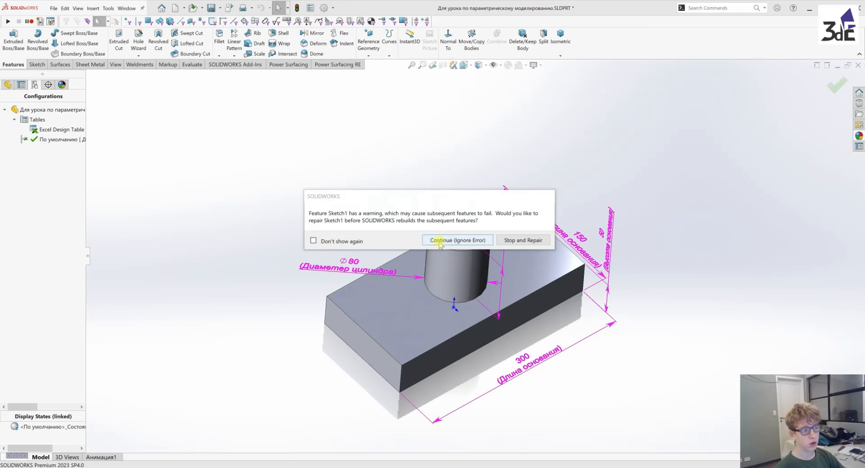
left_click(465, 242)
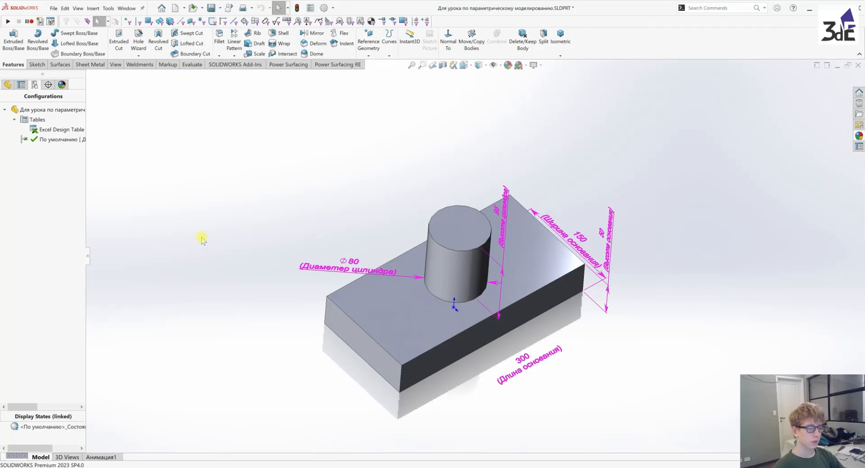
Open Sketch1 under Boss-Extrude1 for editing
left_click(8, 85)
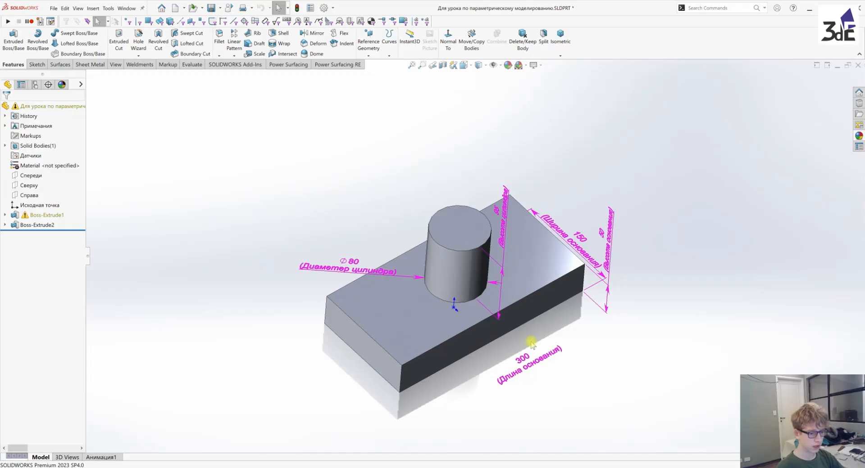
left_click(4, 215)
right_click(31, 225)
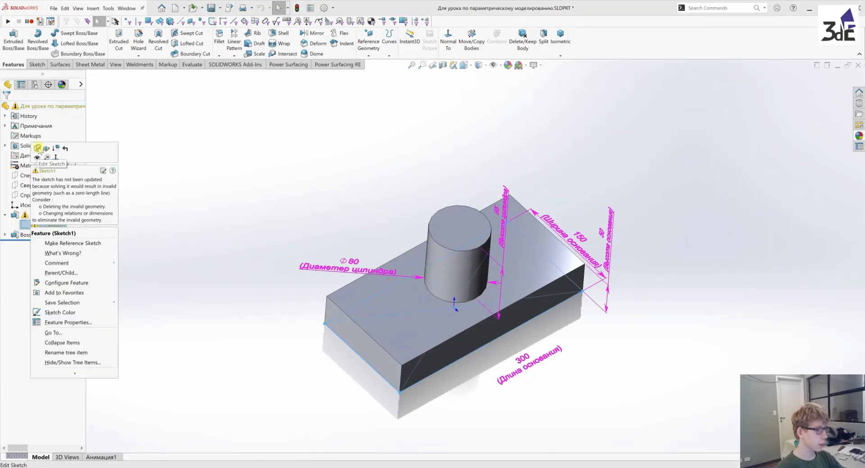
left_click(40, 149)
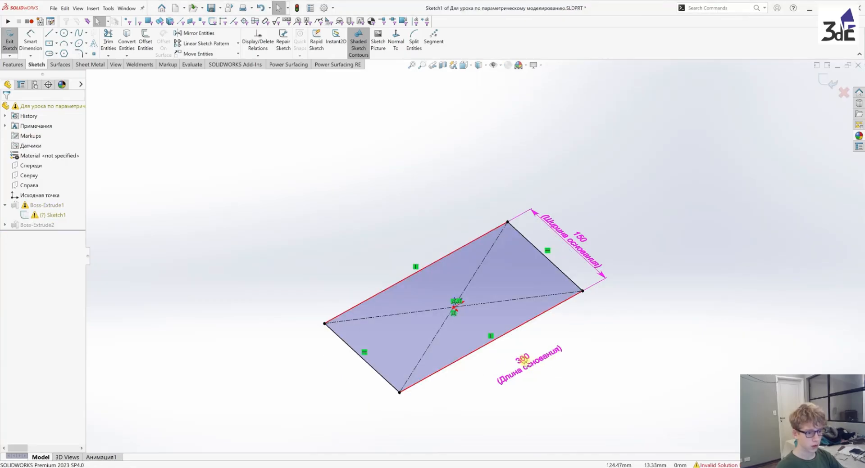
Check the value of the "Длина основания" dimension without changing it and exit the sketch
double_click(531, 366)
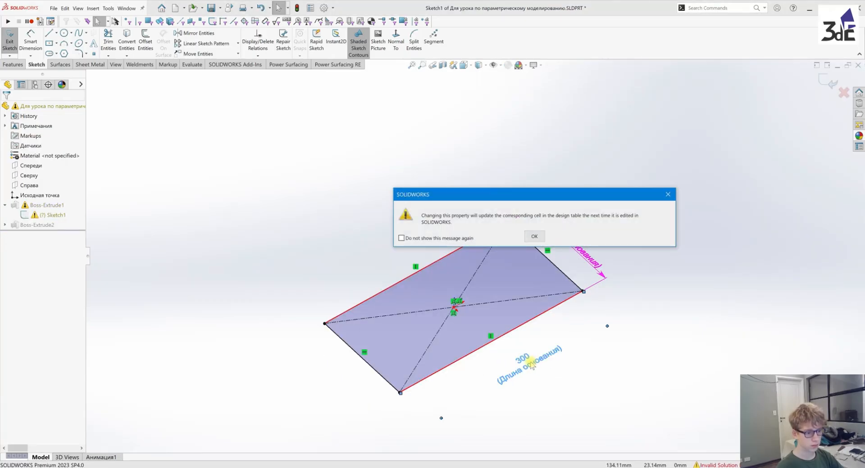
left_click(534, 237)
double_click(525, 363)
left_click(535, 236)
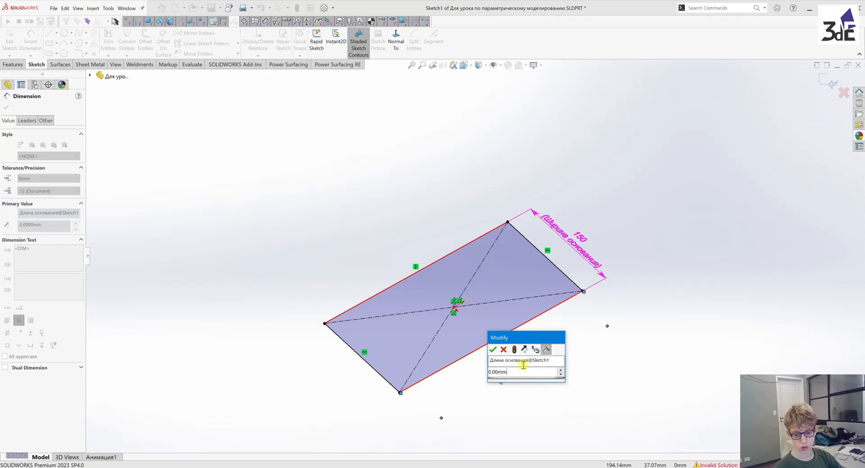
left_click(503, 350)
left_click(767, 126)
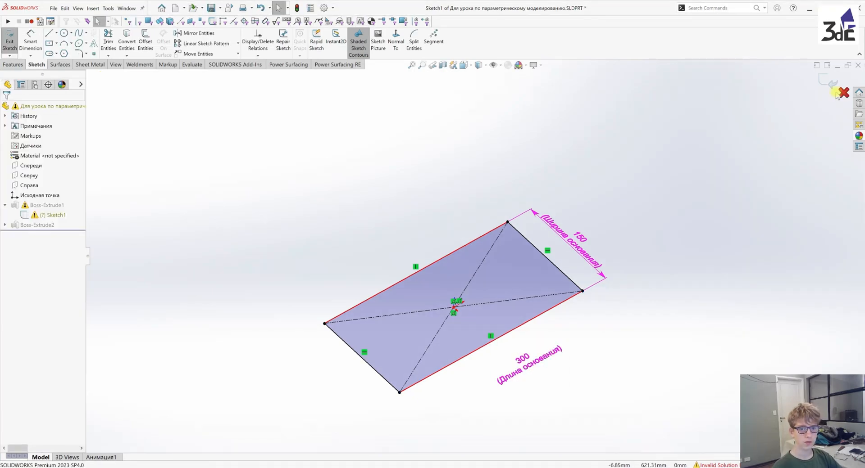
left_click(830, 85)
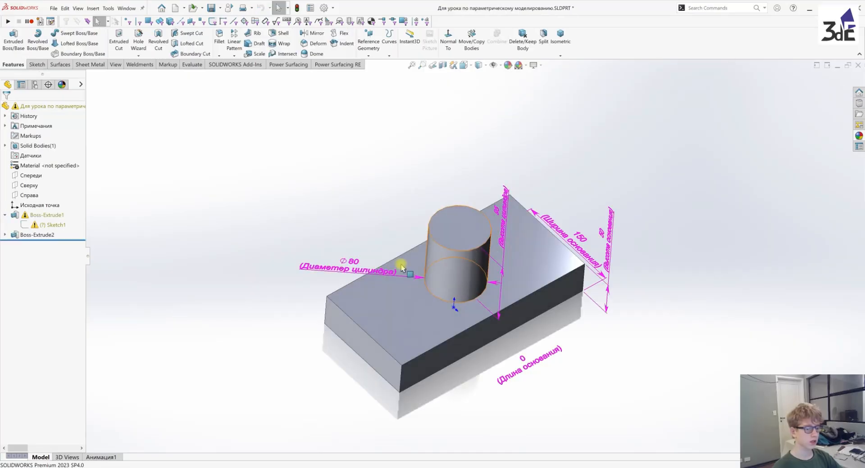
Reopen the Excel design table for editing and apply the Числовой format to all five dimension value cells
left_click(34, 84)
right_click(34, 129)
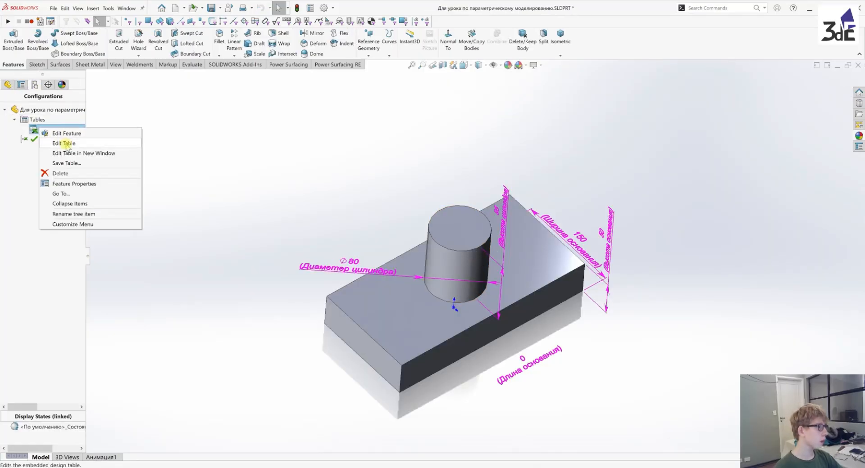
left_click(65, 142)
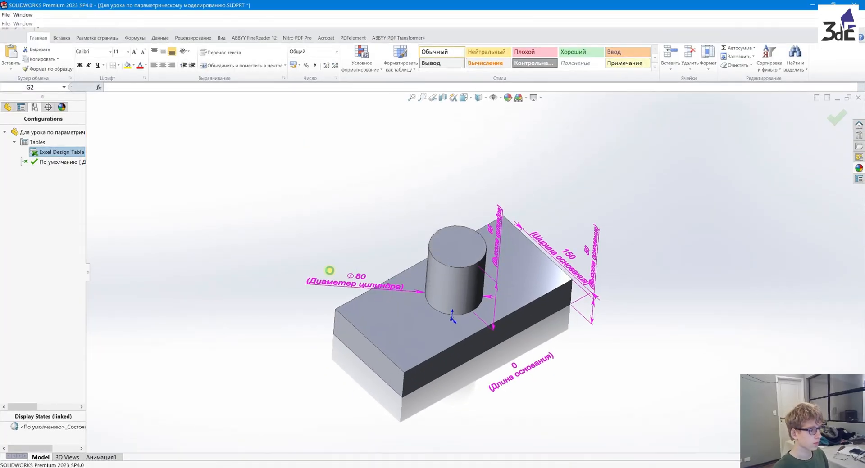
left_click(179, 190)
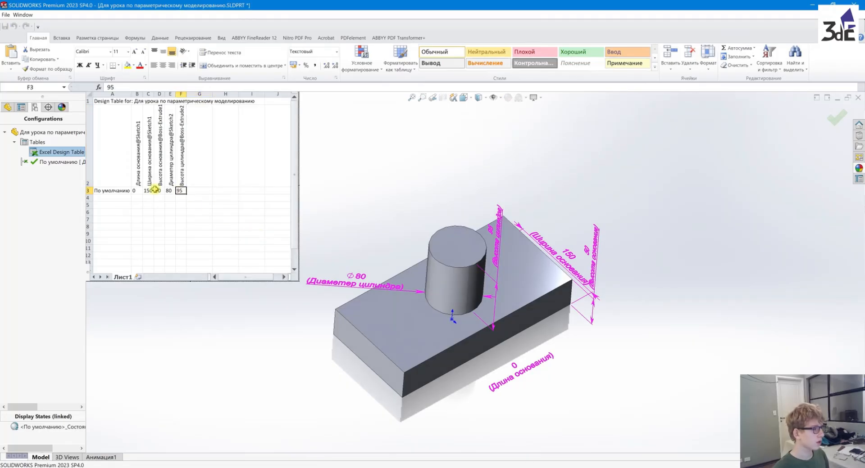
left_click(137, 191, "shift")
left_click(335, 51)
left_click(326, 75)
left_click(137, 211)
Replace the "Длина основания" value in the design table with the formula =C3*2
left_click(137, 191)
type("0")
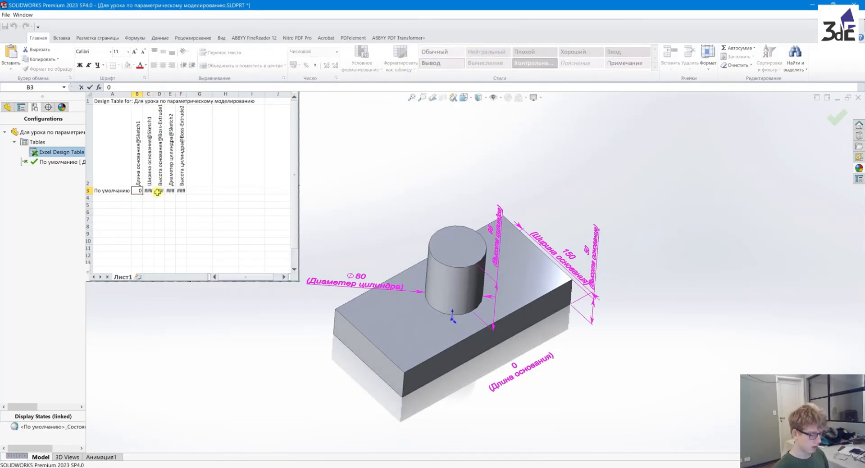
key("BackSpace")
type("=")
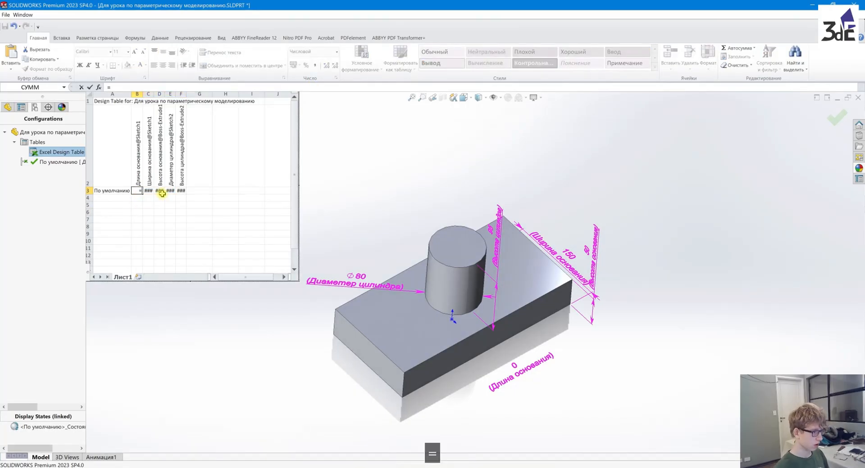
left_click(149, 191)
type("*2")
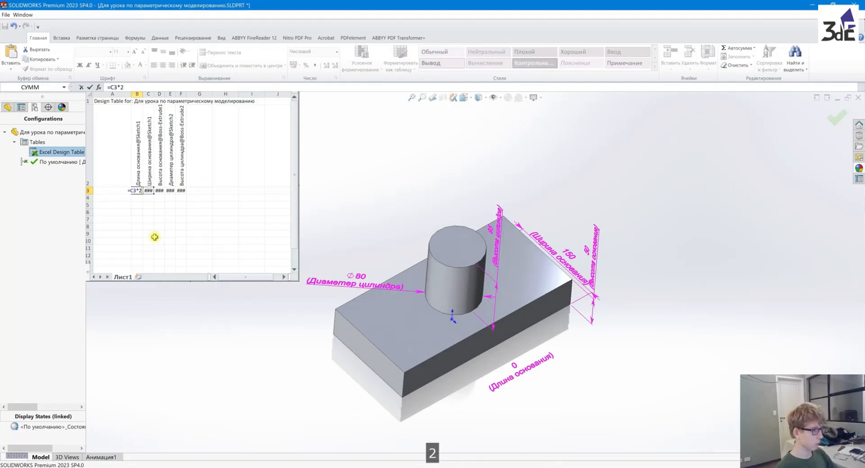
key("Return")
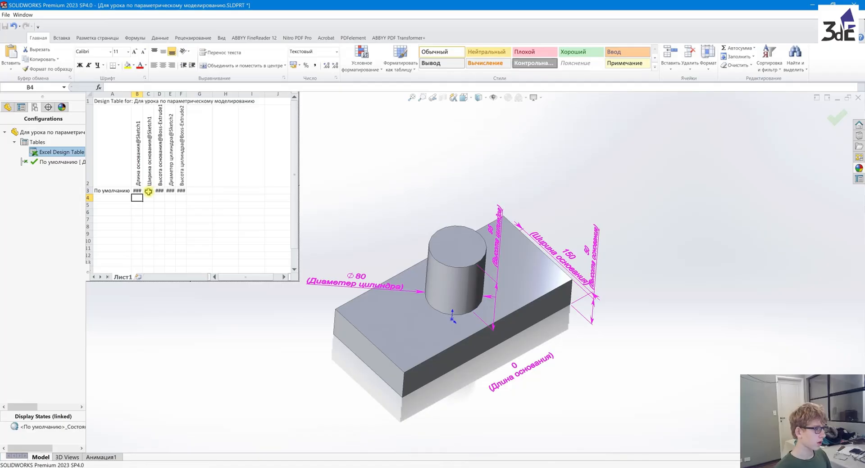
Replace the "Высота цилиндра" value with a formula that subtracts from the base length cell B3
left_click(183, 192)
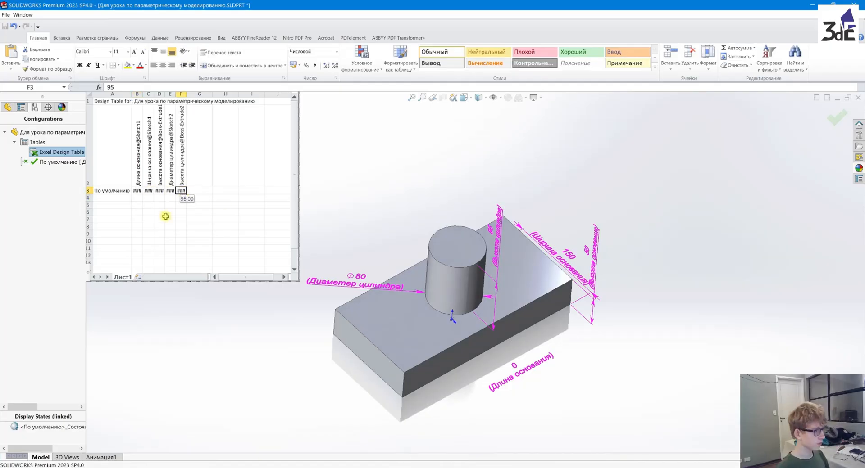
double_click(181, 191)
key("BackSpace")
key("BackSpace")
type("=")
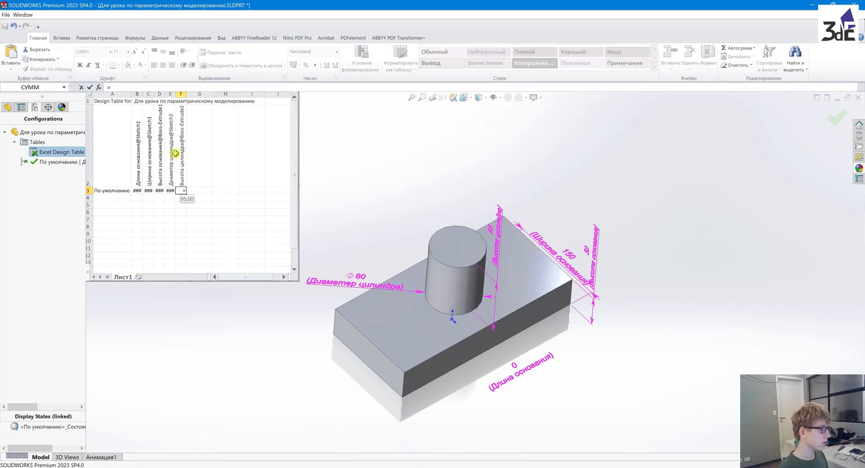
left_click(136, 190)
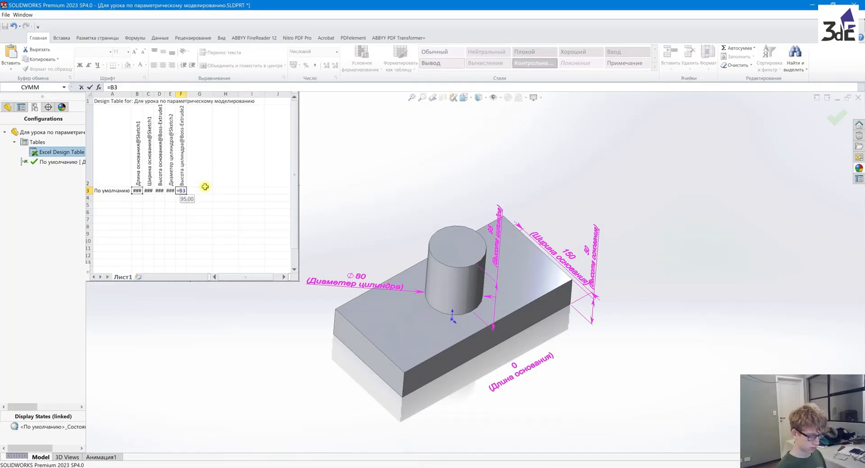
type("-45")
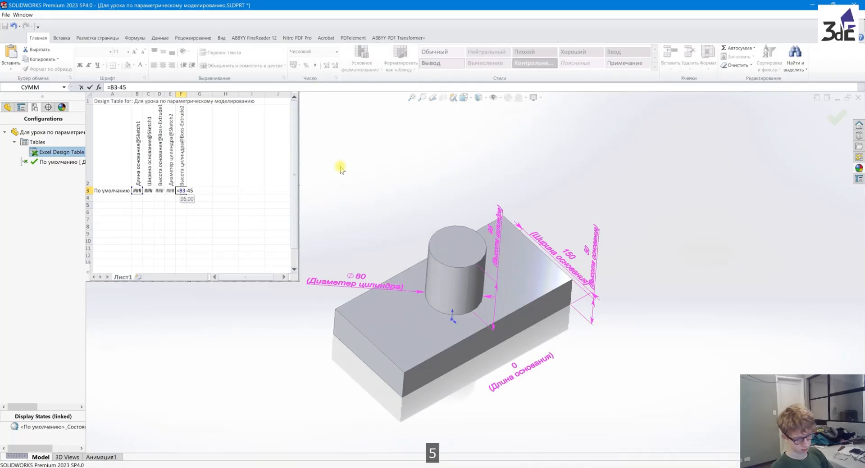
key("Return")
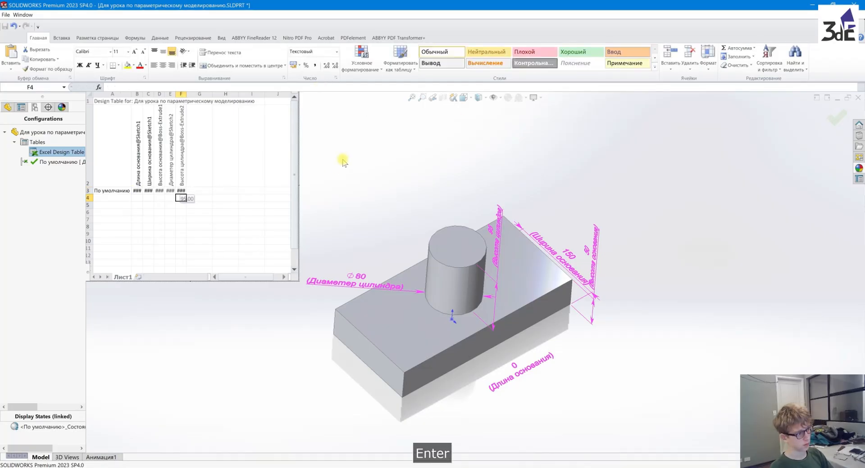
Check the "Высота цилиндра" formula cell and close the design table to apply the length and height formulas to the model
left_click(180, 191)
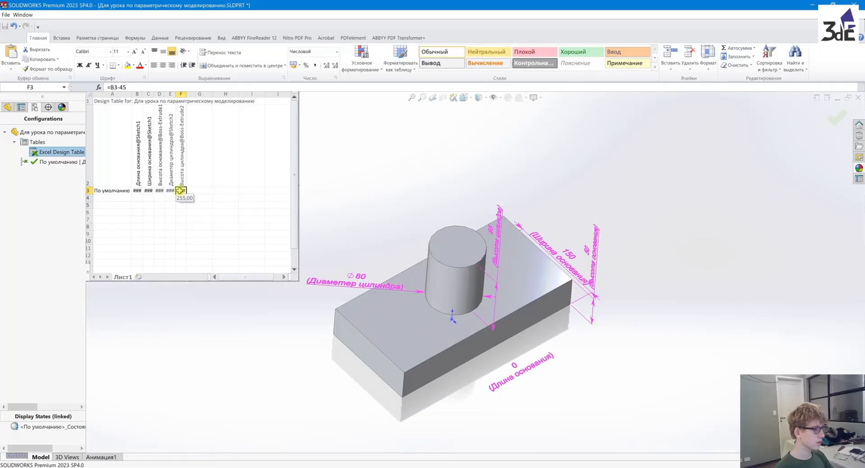
left_click(356, 200)
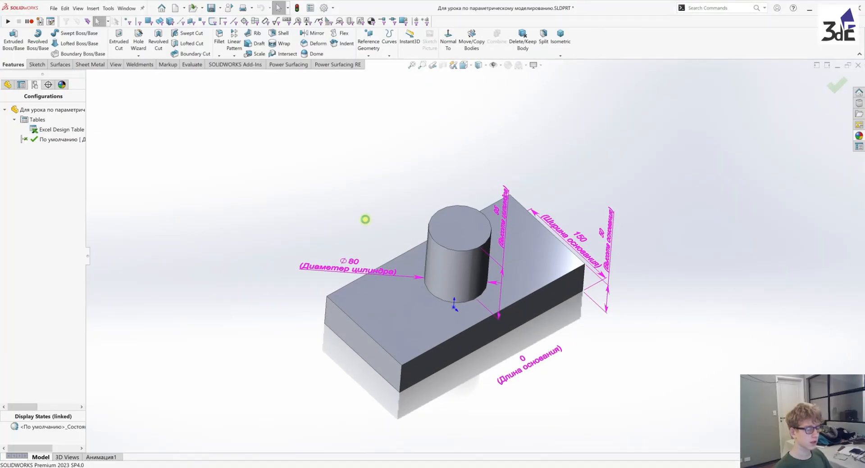
middle_click_drag(440, 127, 557, 311)
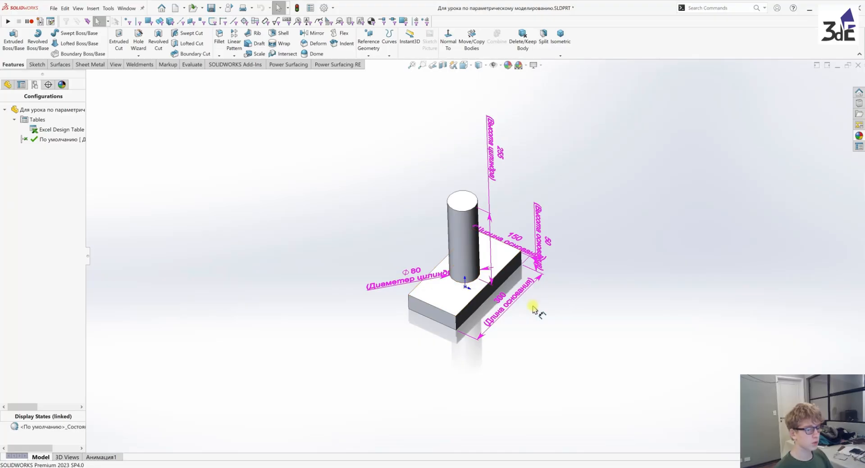
Set the "Ширина основания" value in the Excel design table to 250 and apply it to the model
right_click(47, 130)
left_click(71, 147)
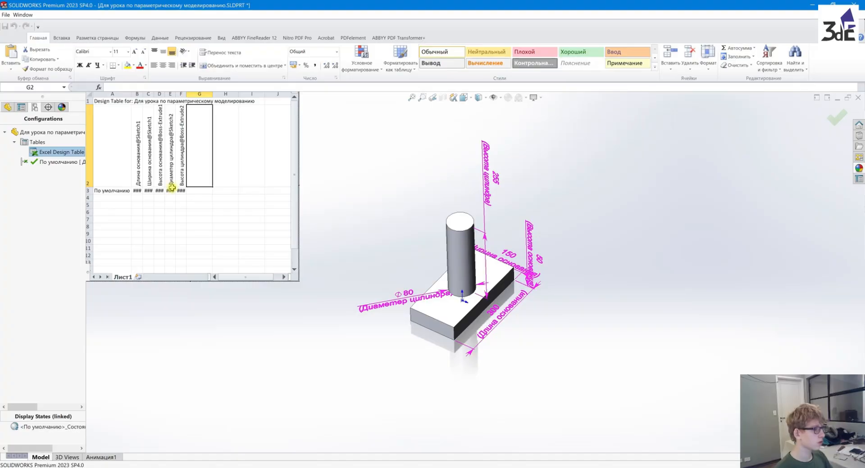
double_click(148, 191)
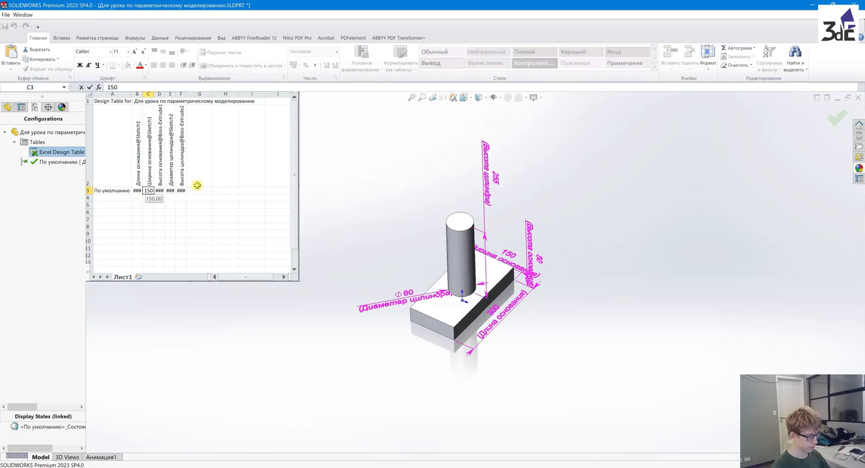
key("BackSpace")
type("2")
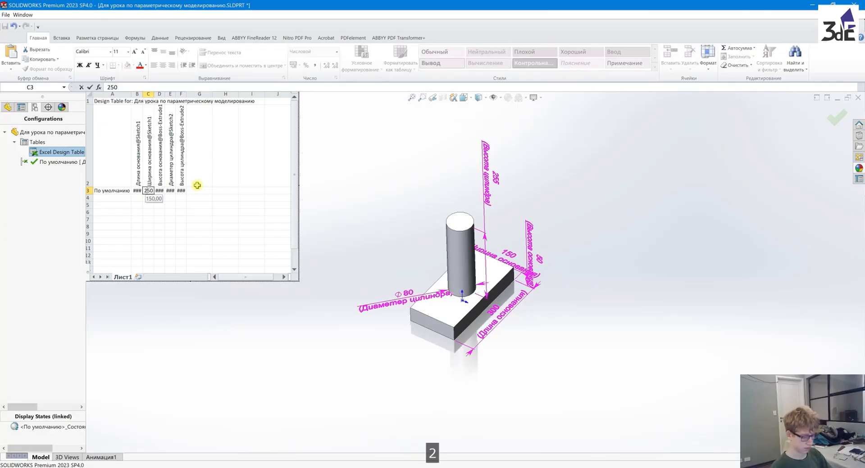
key("Return")
left_click(357, 187)
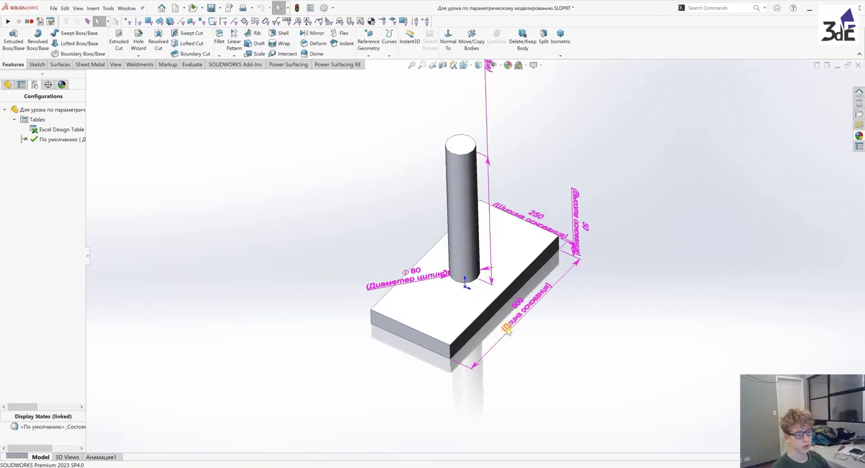
middle_click_drag(507, 204, 503, 289)
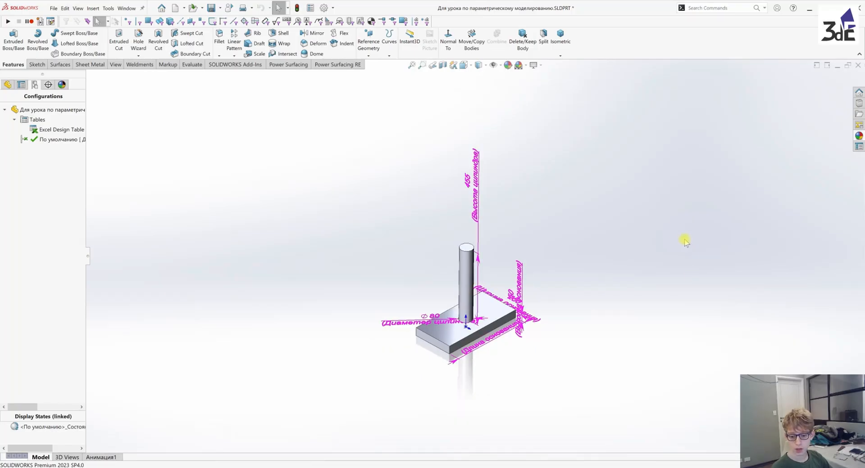